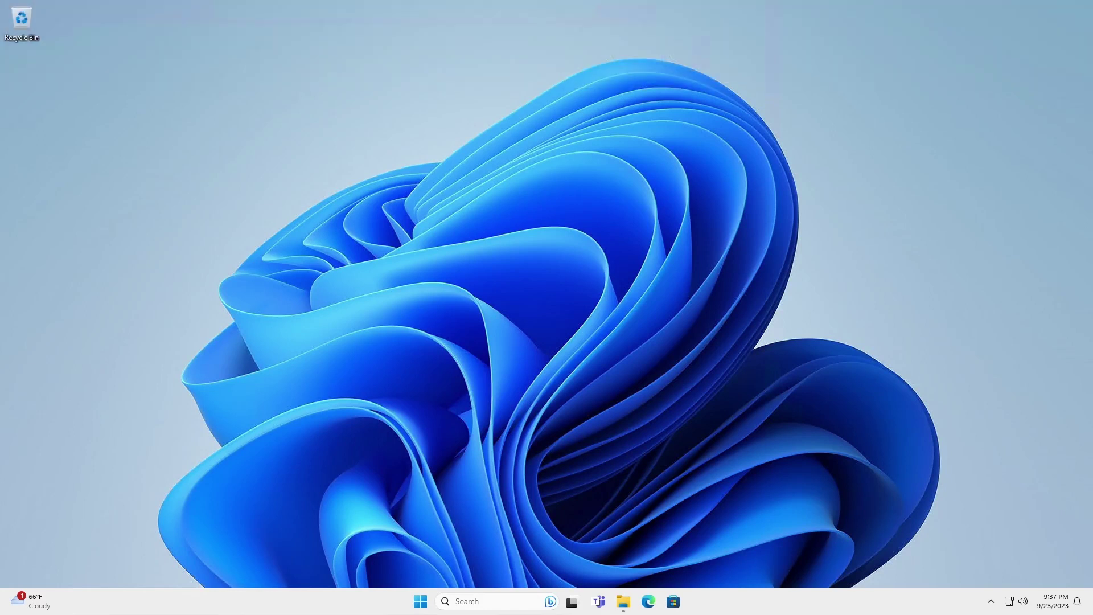
- Open File Explorer, try the editable address bar and View menu, then browse to Pictures
left_click(625, 602)
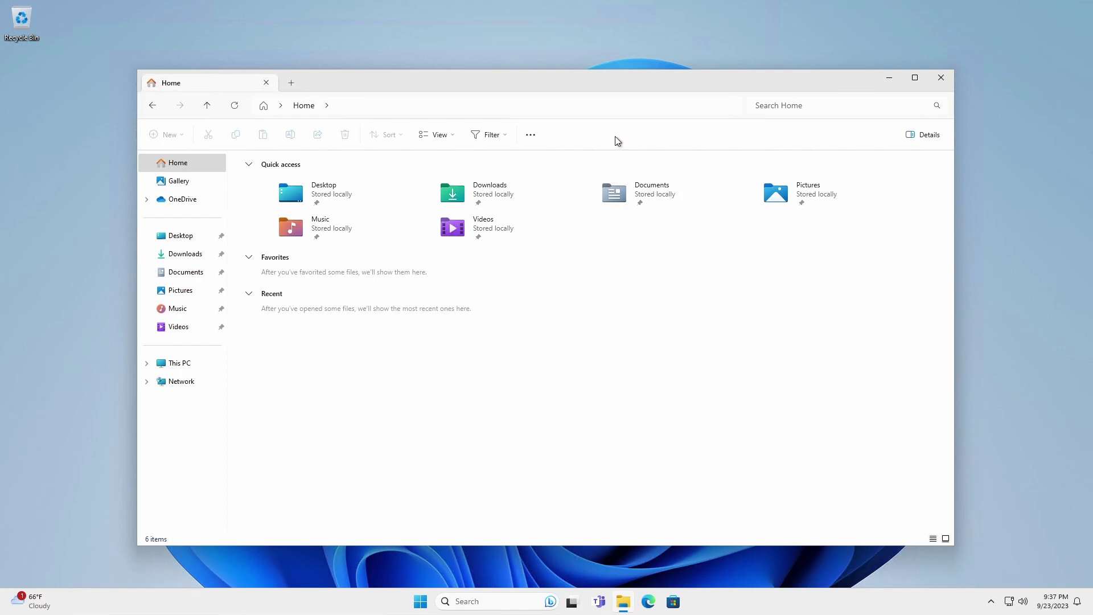
left_click(624, 106)
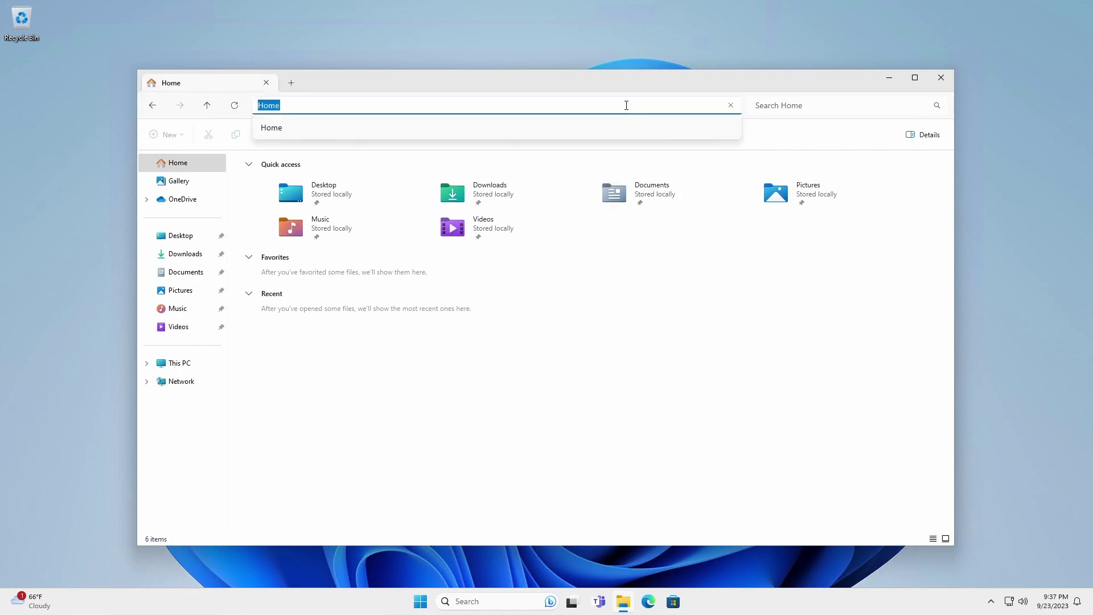
left_click(666, 338)
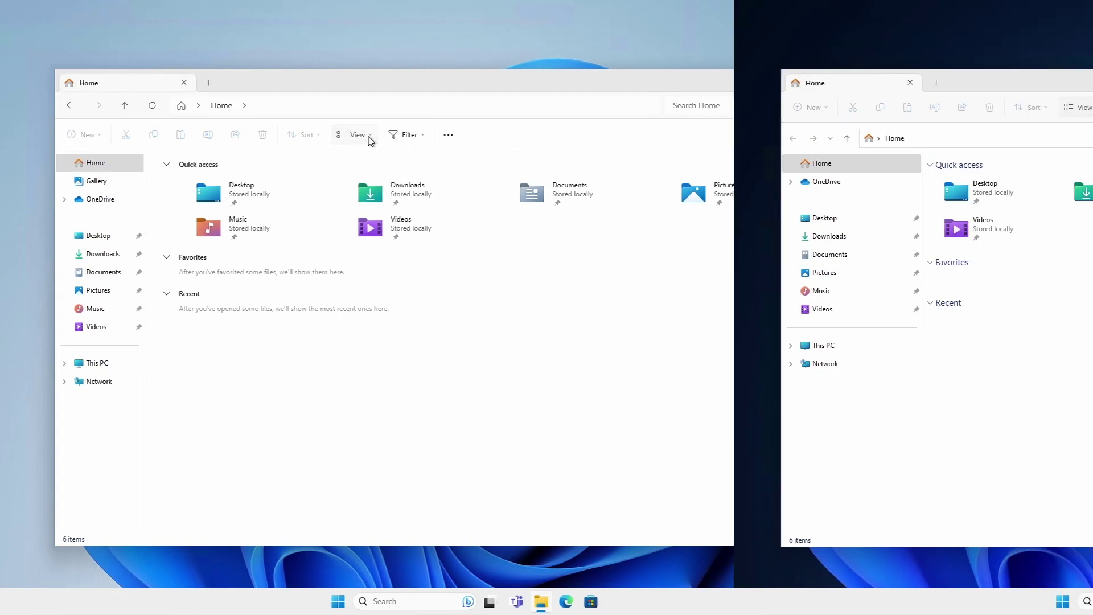
left_click(452, 135)
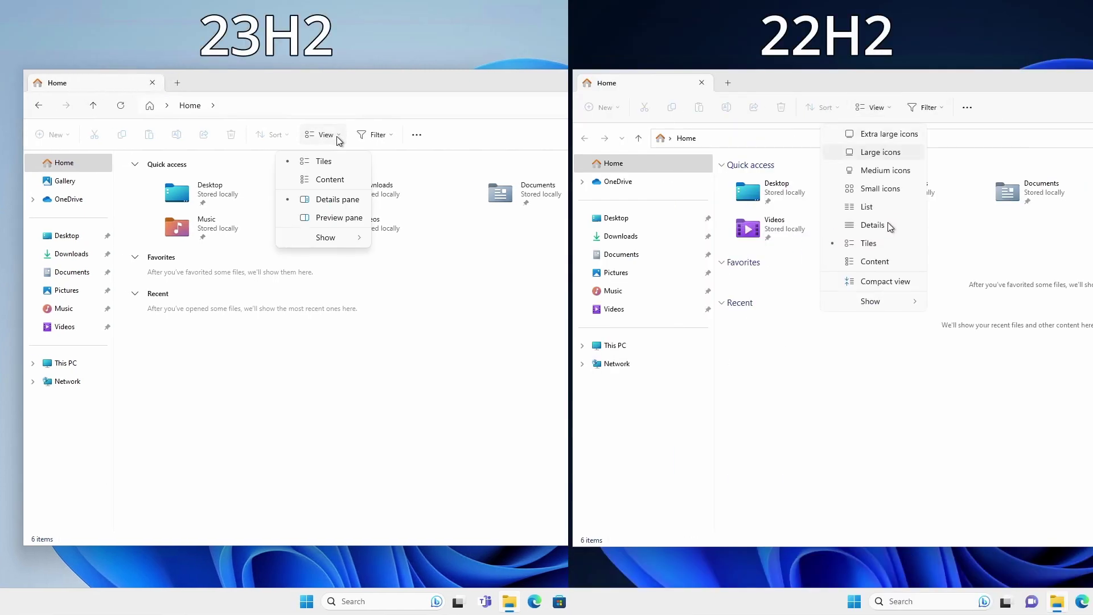
mouse_move(895, 302)
mouse_move(329, 239)
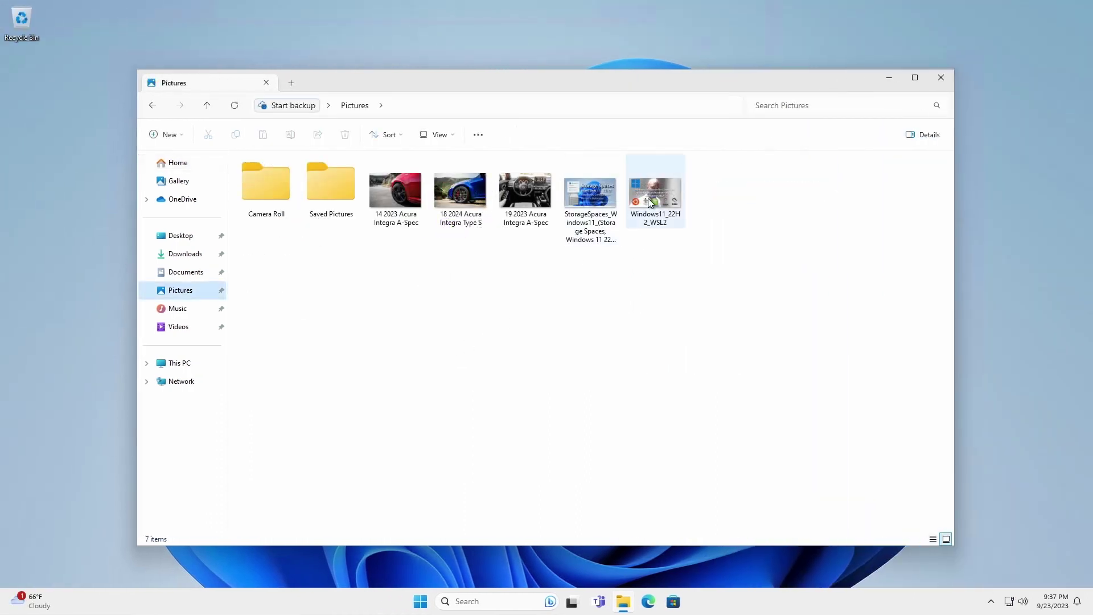
- Select Windows11_22H2_WSL2 to show its redesigned details pane, then edit the address bar
left_click(650, 201)
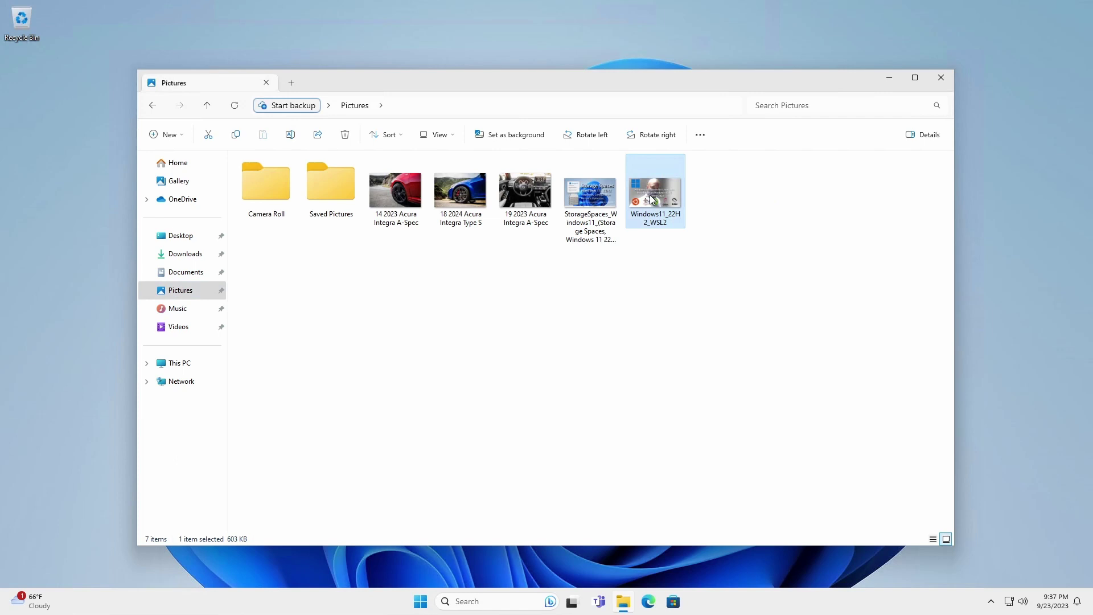
left_click(923, 136)
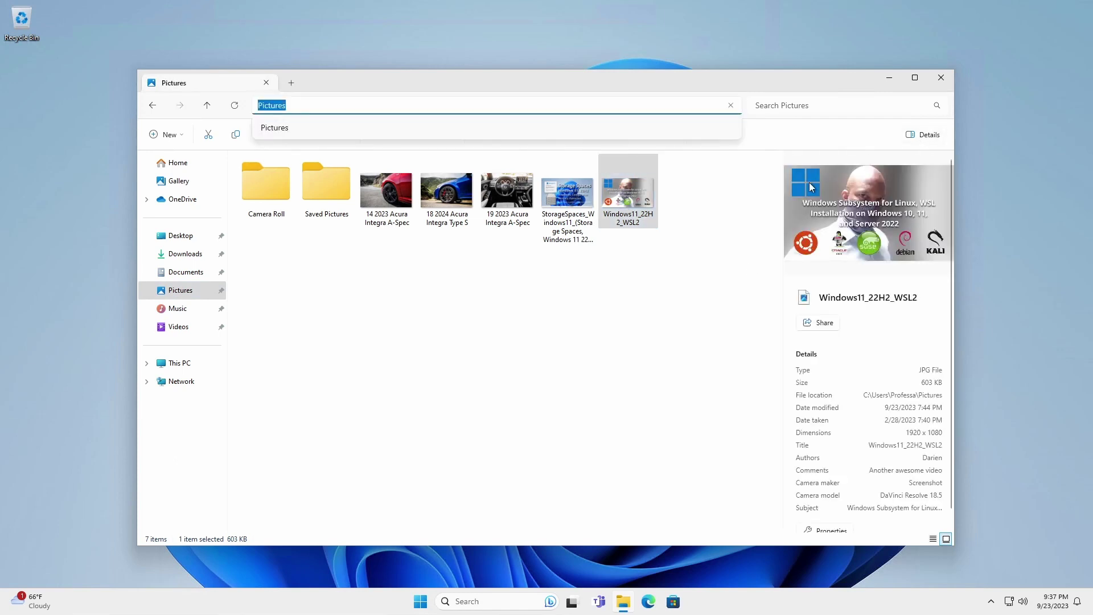
scroll(878, 370, "down", 1)
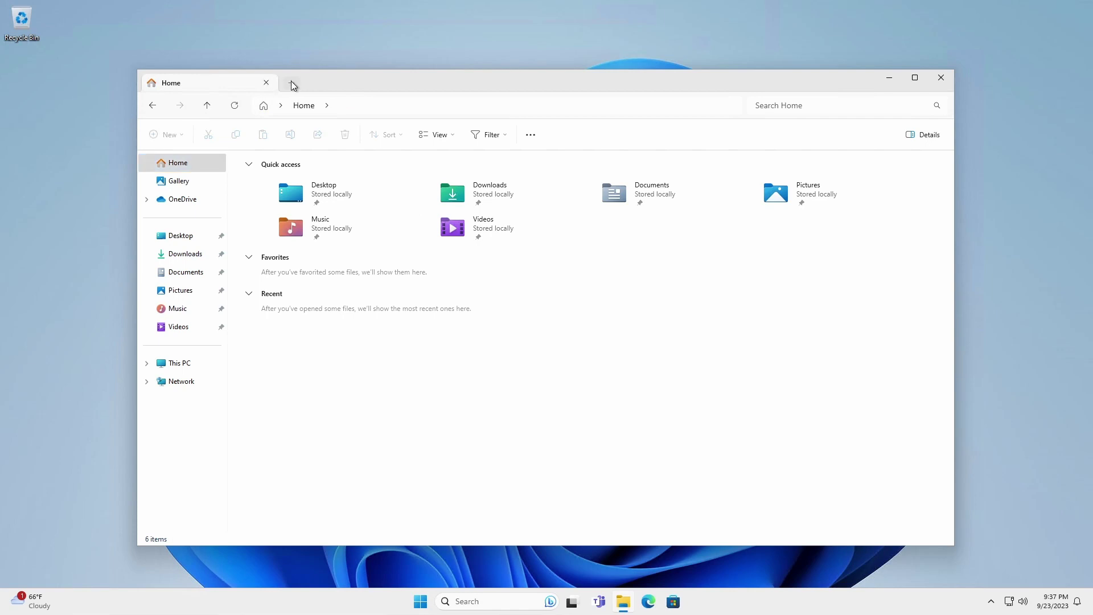
- Add a new tab showing Pictures and drag that tab out into its own window
left_click(292, 85)
left_click(187, 296)
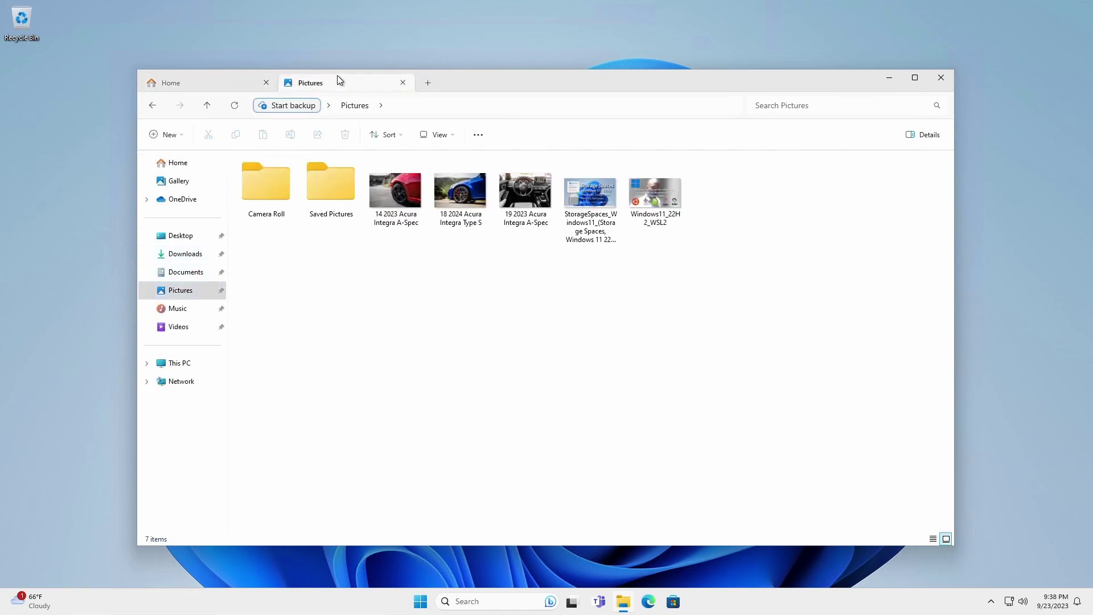
left_click_drag(337, 75, 394, 45)
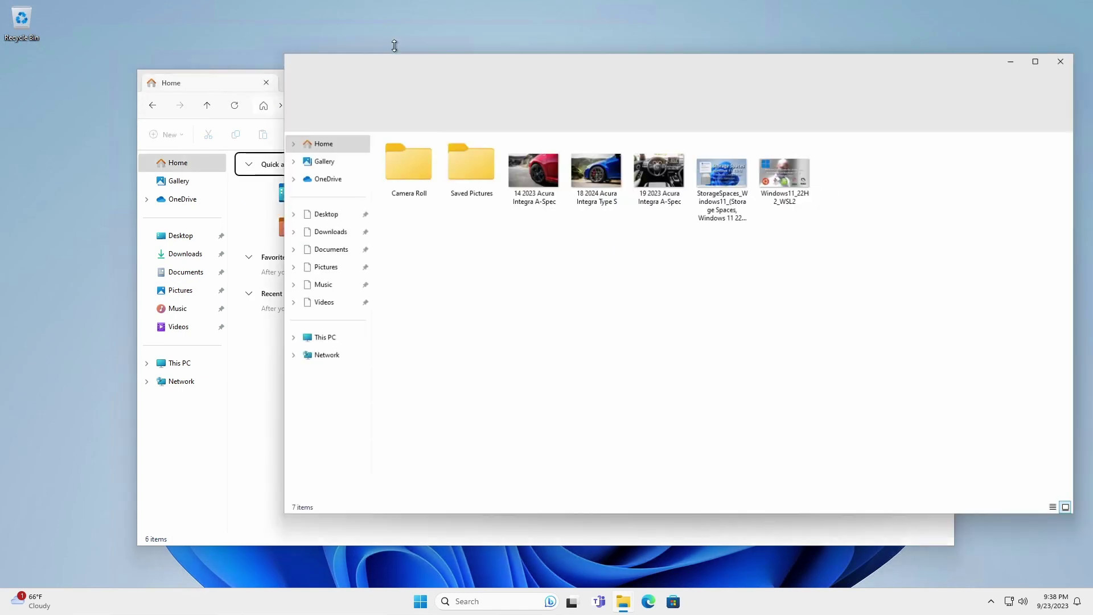
mouse_move(488, 53)
left_mouse_down()
mouse_move(517, 75)
mouse_move(476, 95)
left_mouse_up()
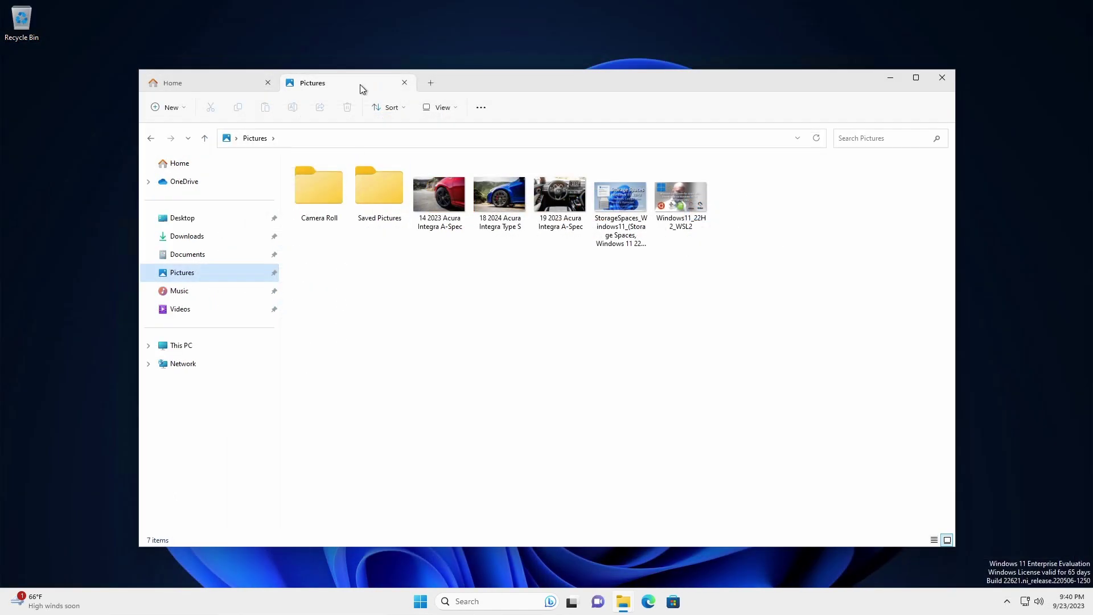
left_click_drag(353, 84, 490, 33)
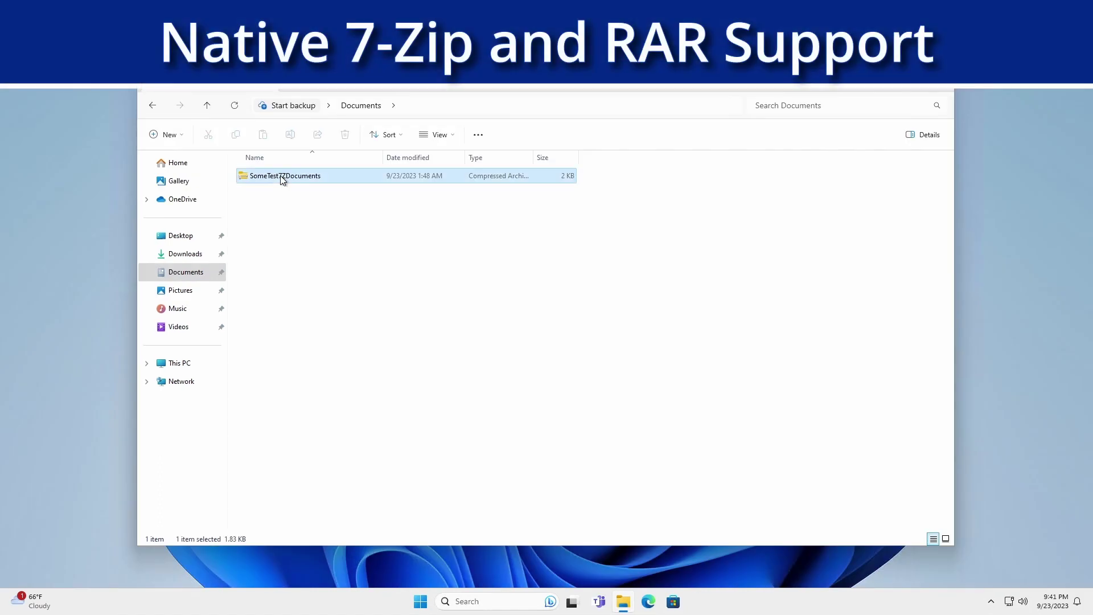
- Check the SomeTest7ZDocuments archive's details and properties, then extract it to its default folder
left_click(925, 136)
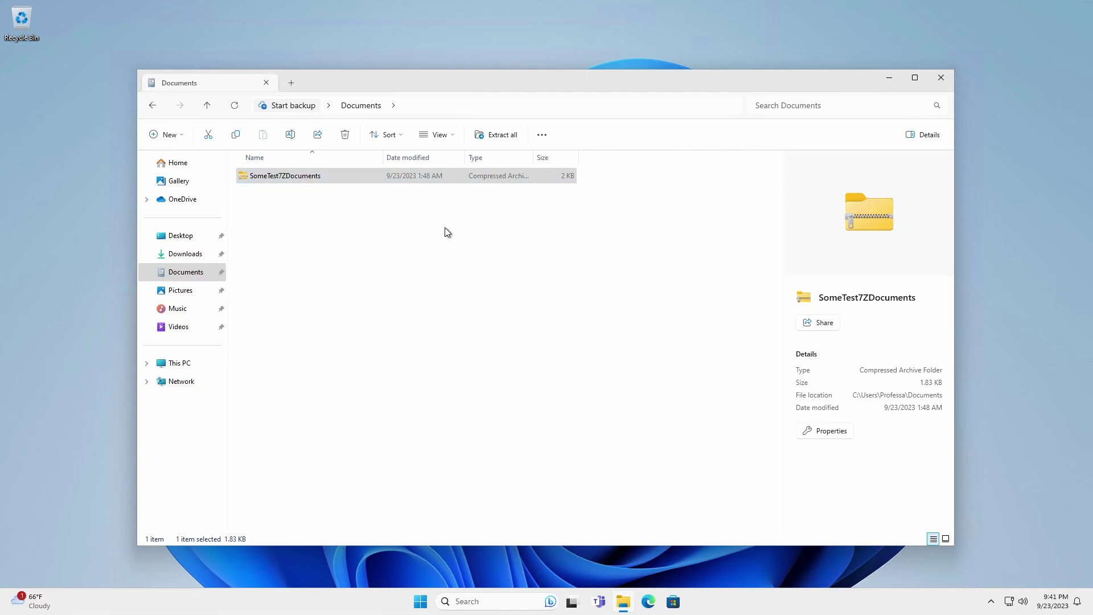
left_click(825, 434)
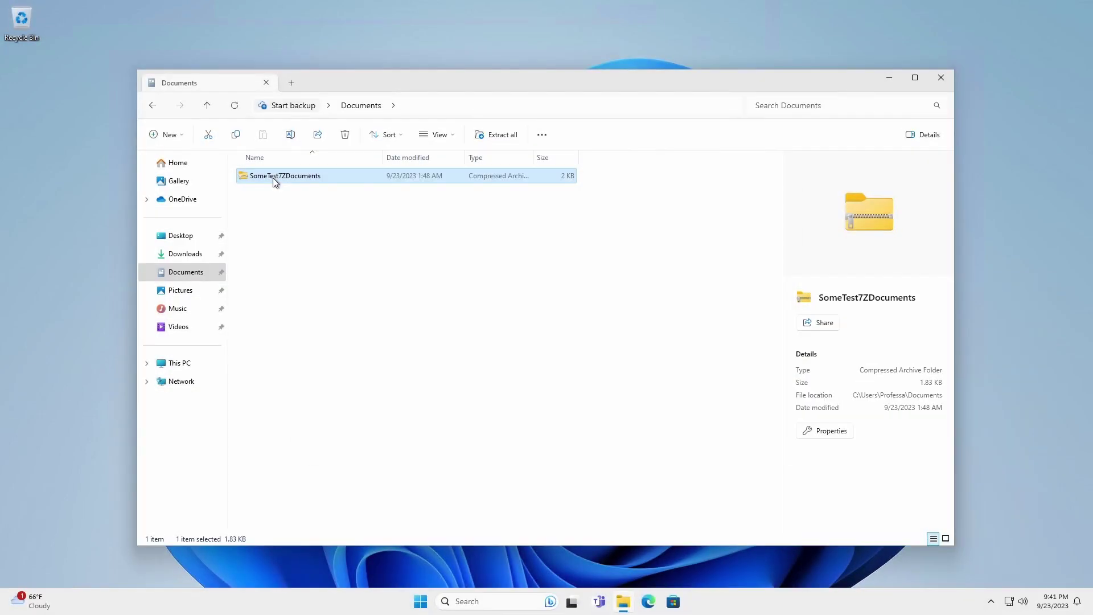
right_click(272, 177)
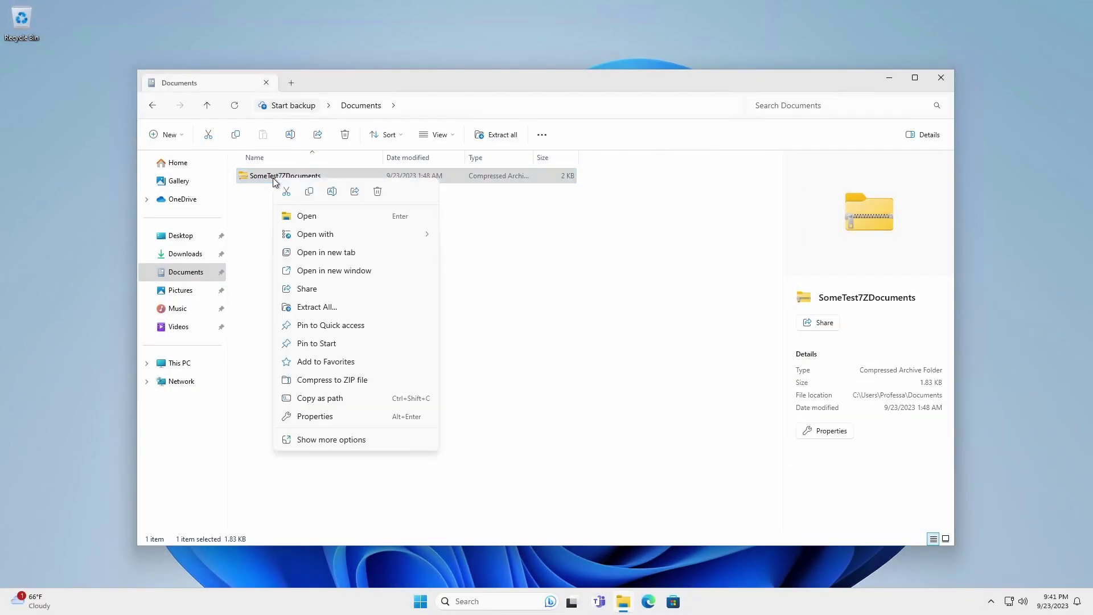
left_click(310, 307)
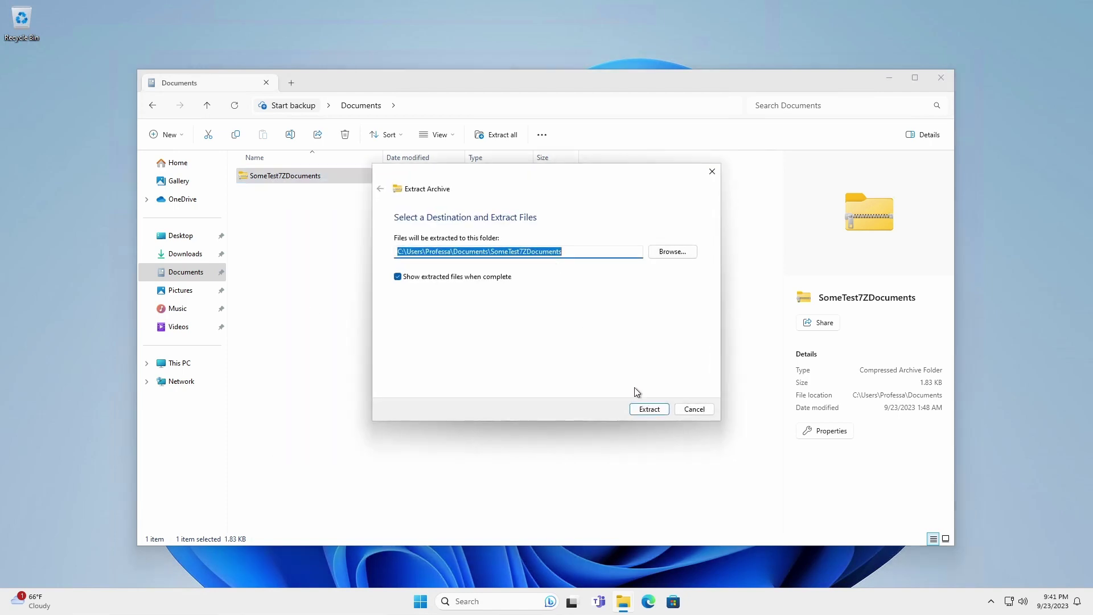
left_click(650, 410)
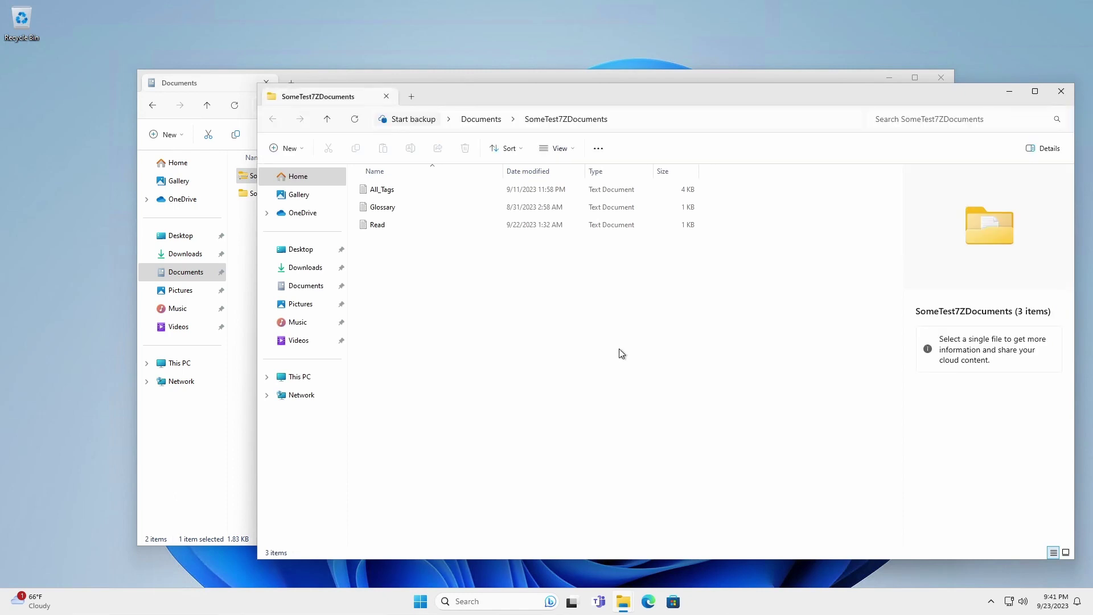
left_click(1063, 93)
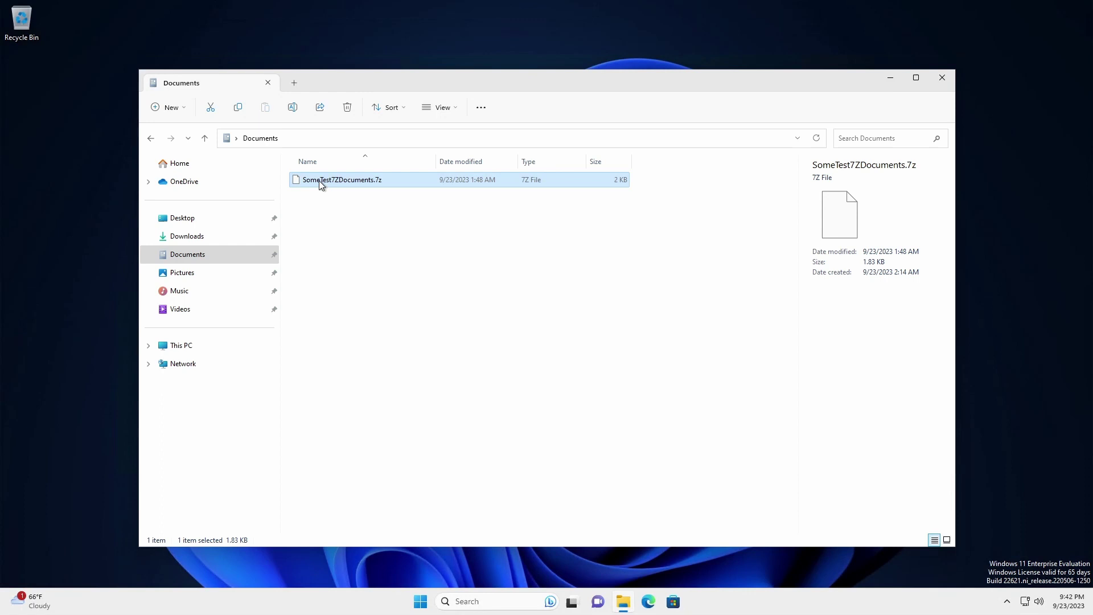
right_click(319, 179)
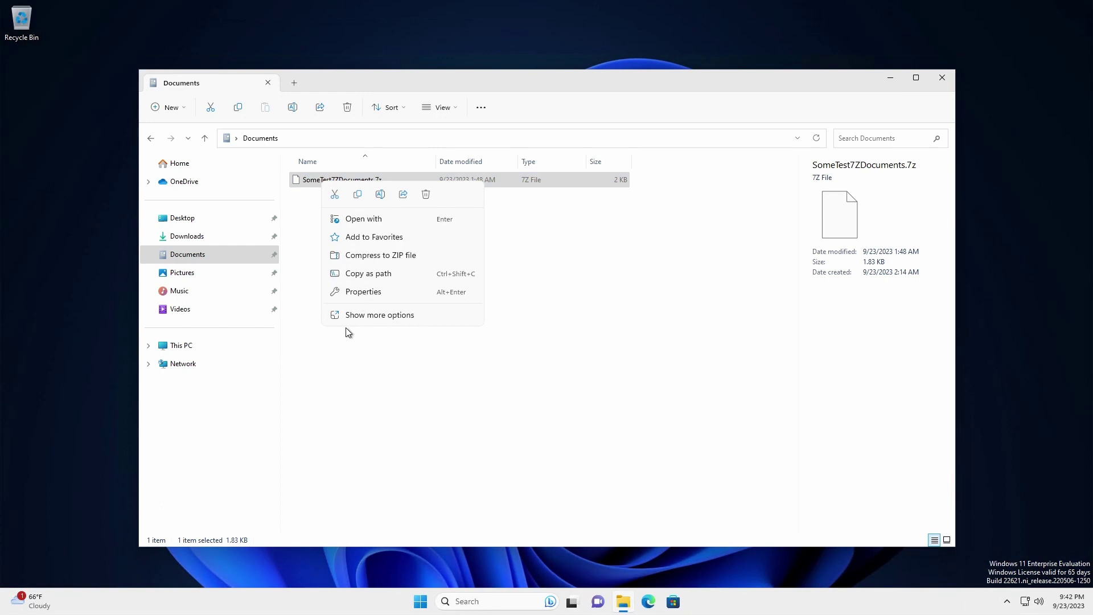
left_click(350, 356)
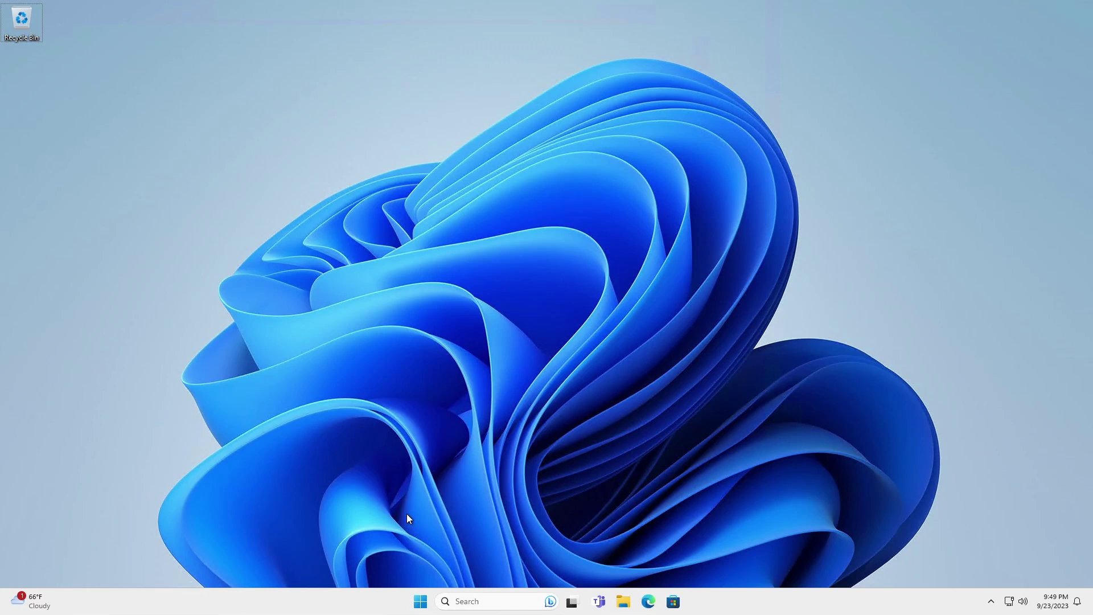
- Open Taskbar settings from the taskbar and expand Taskbar behaviors
right_click(377, 603)
left_click(391, 580)
left_click(487, 475)
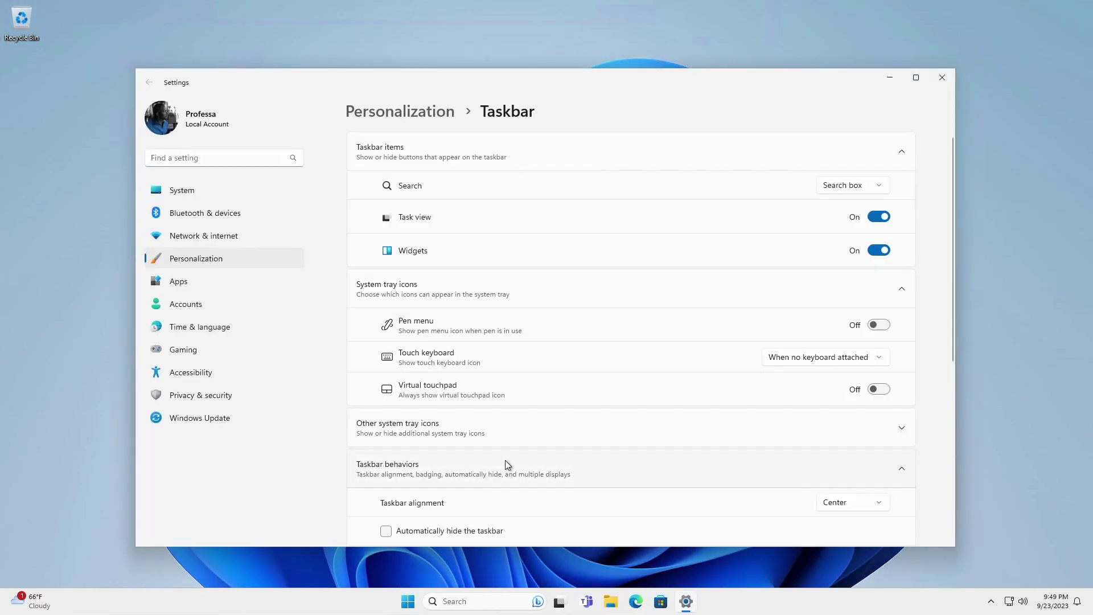
scroll(505, 462, "down", 3)
scroll(505, 460, "down", 2)
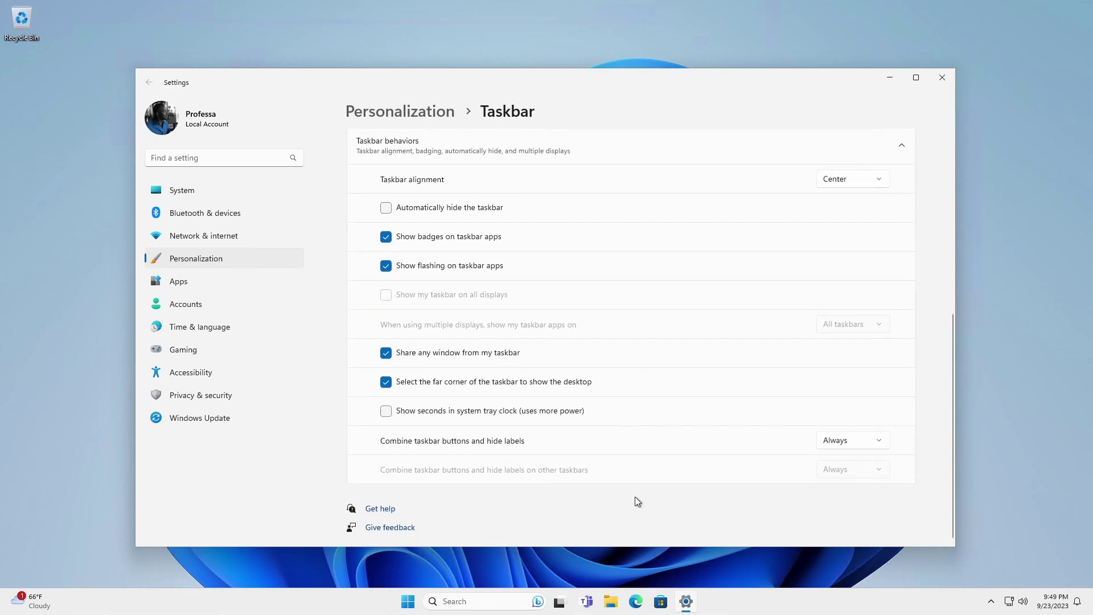
- Set 'Combine taskbar buttons and hide labels' to Never, then back to Always
left_click(878, 442)
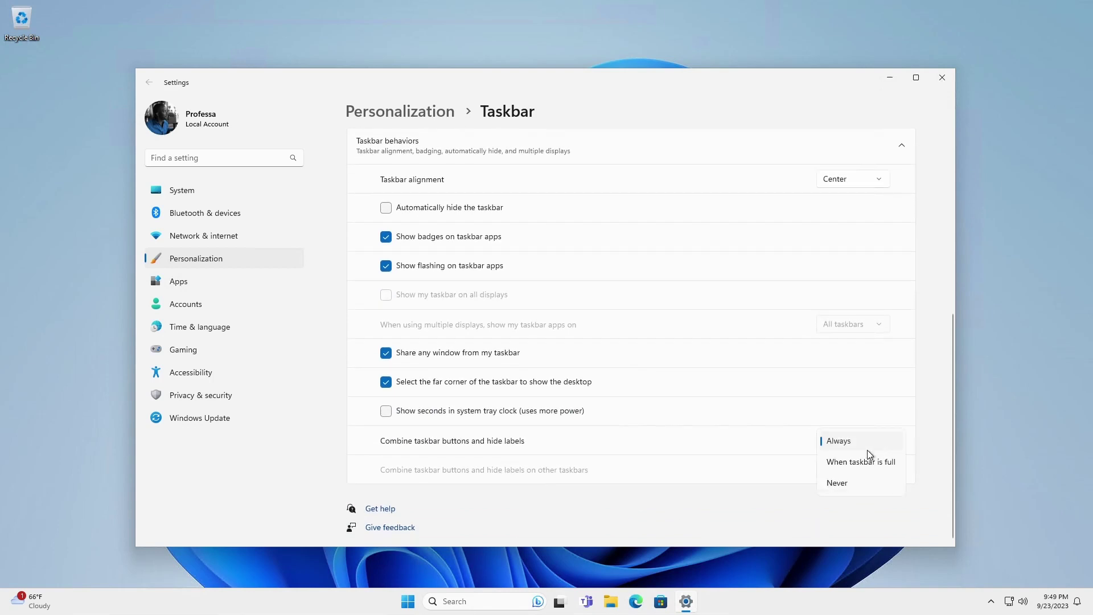
left_click(835, 483)
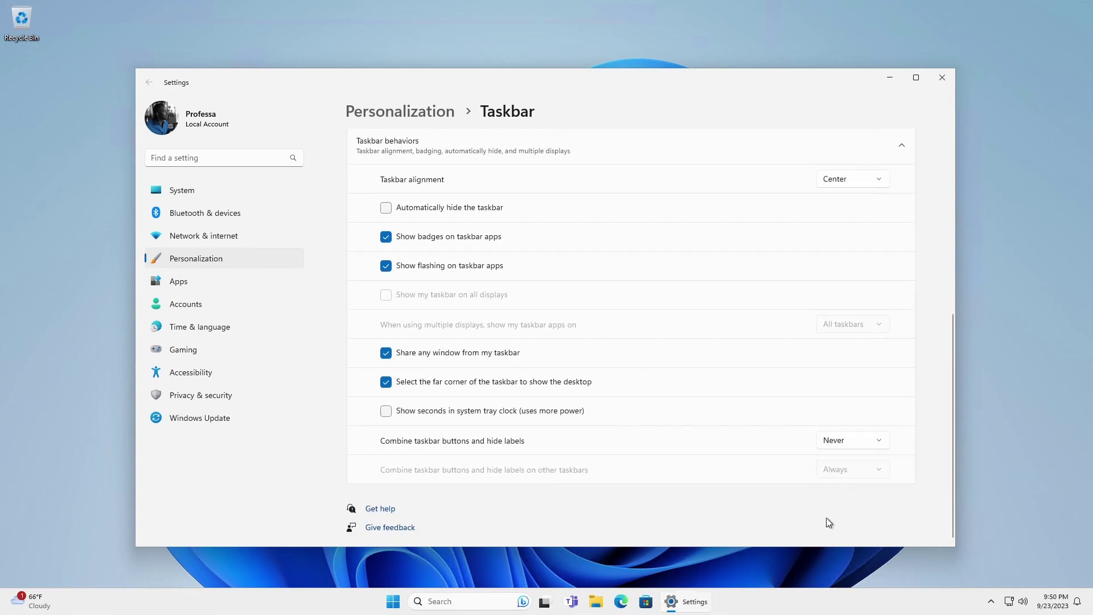
left_click(853, 443)
left_click(847, 401)
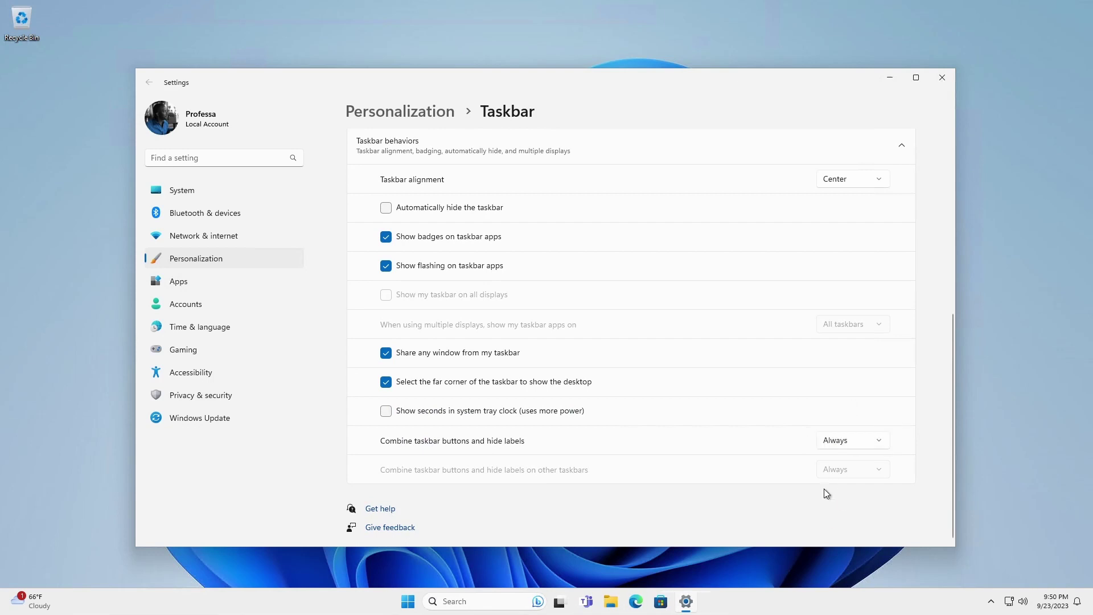
scroll(764, 380, "up", 5)
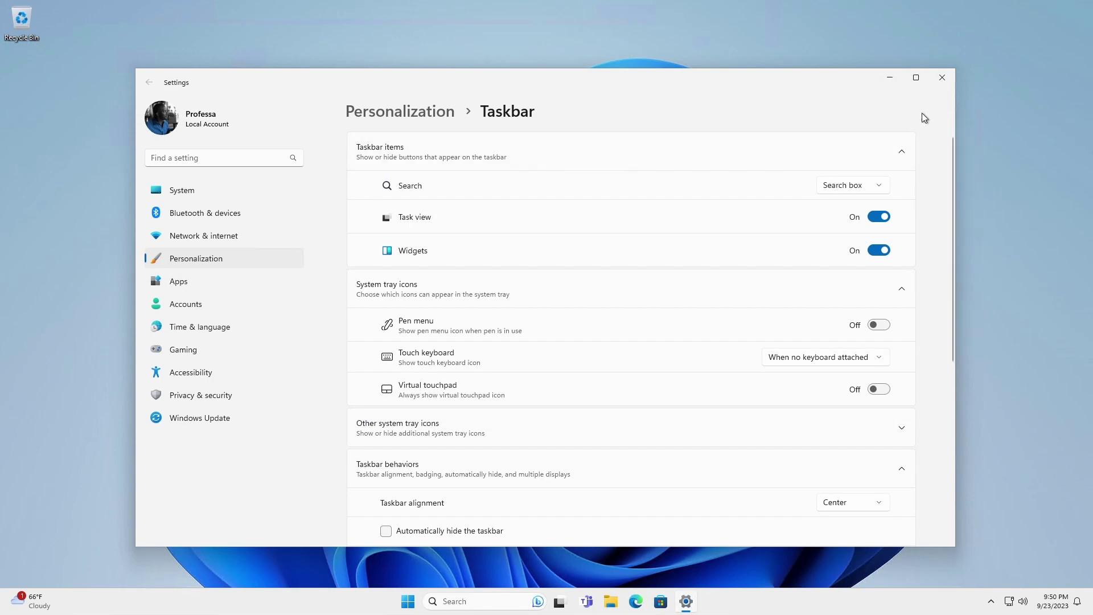
- Close Settings and unpin Microsoft Teams from the taskbar
left_click(943, 80)
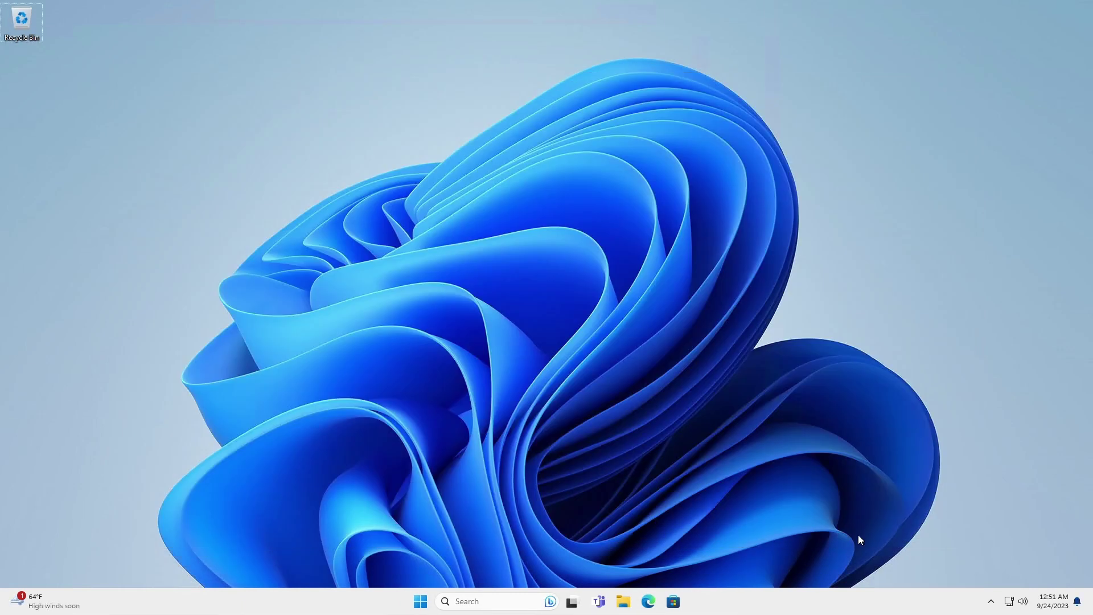
right_click(599, 603)
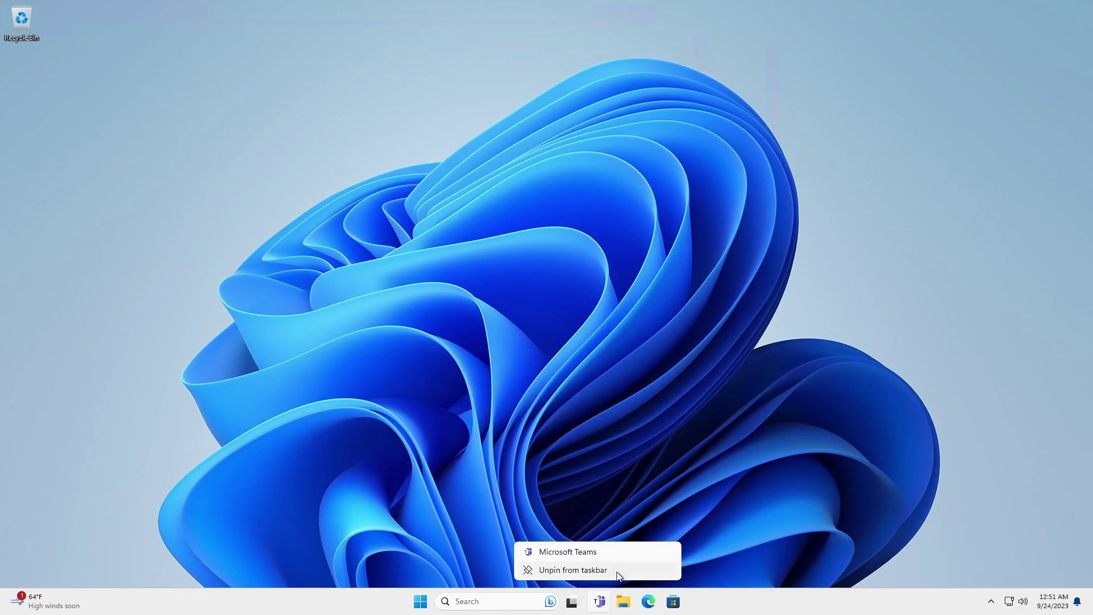
left_click(619, 571)
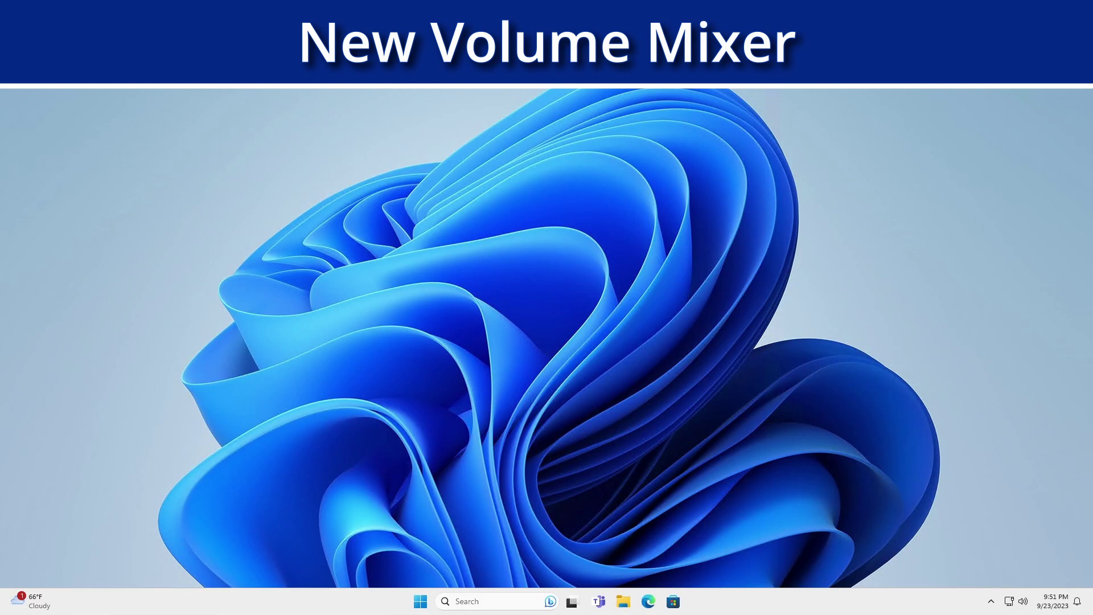
- Show Quick Settings' sound output list with Remote Audio as the device
left_click(1022, 602)
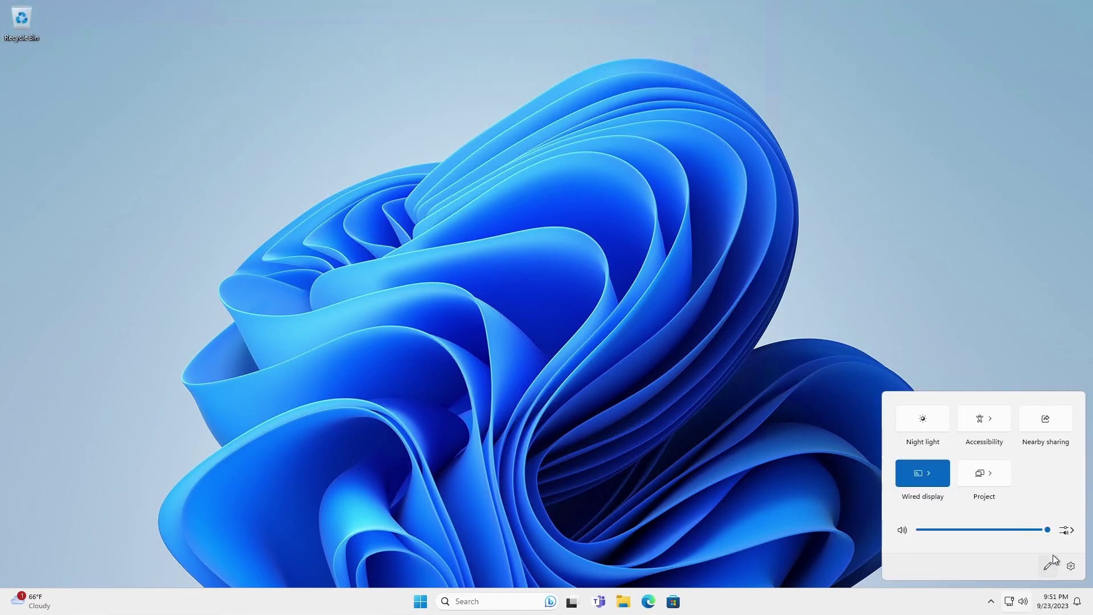
left_click(1065, 530)
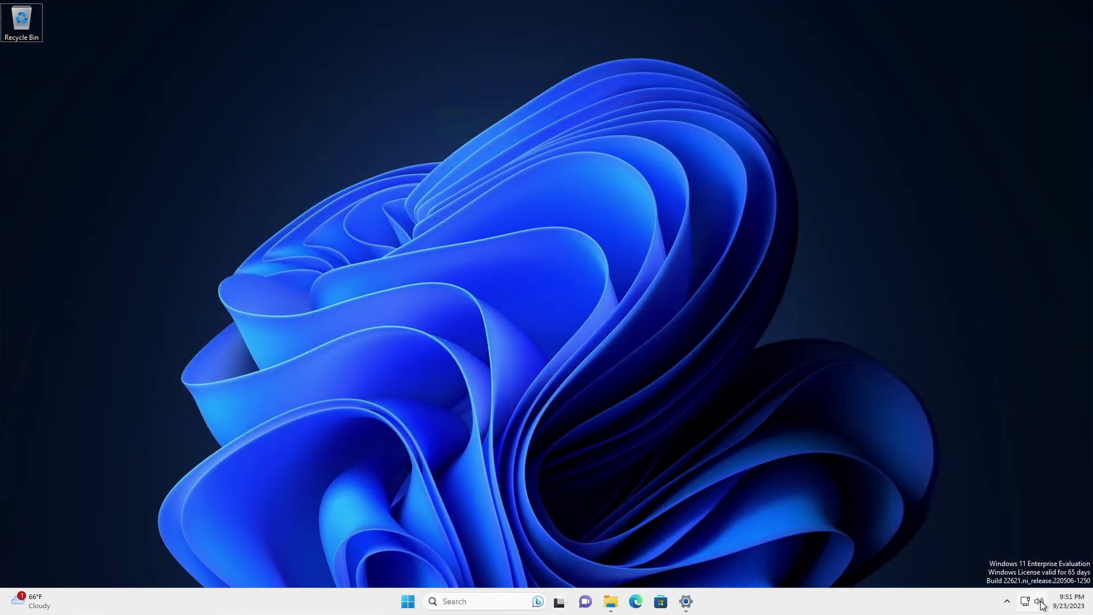
left_click(1039, 602)
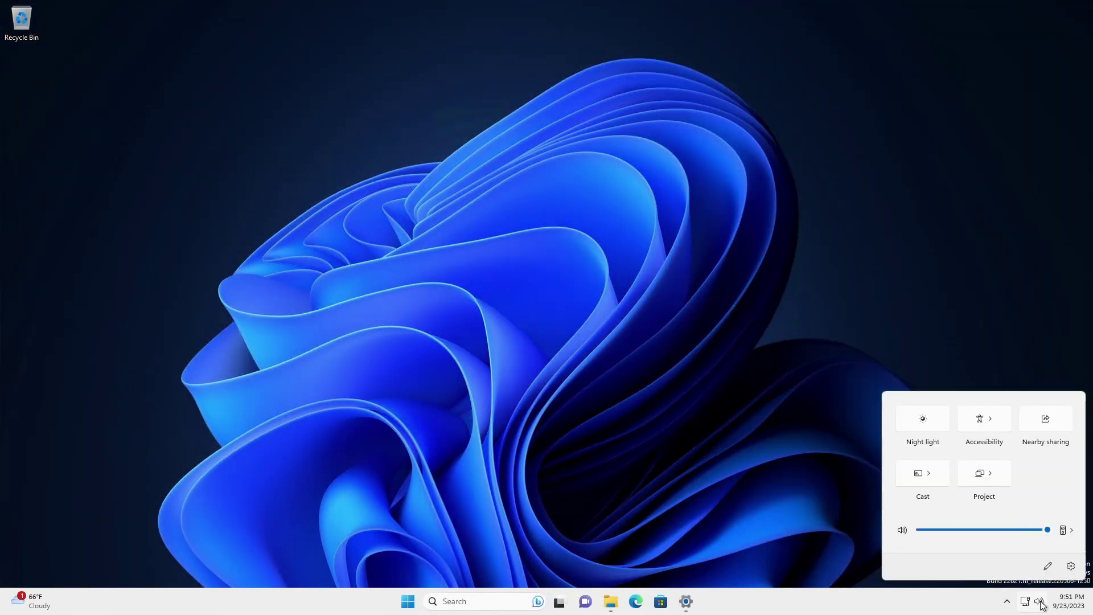
left_click(1066, 530)
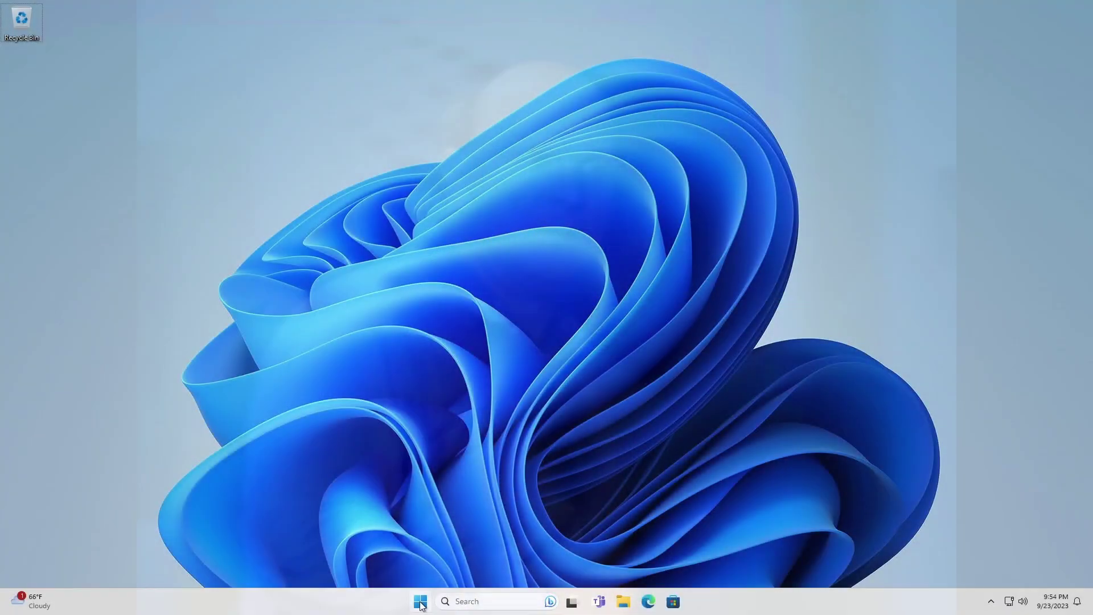
- Open Settings from the Start right-click menu and scroll System > For developers to Dev Drive
right_click(421, 605)
left_click(384, 481)
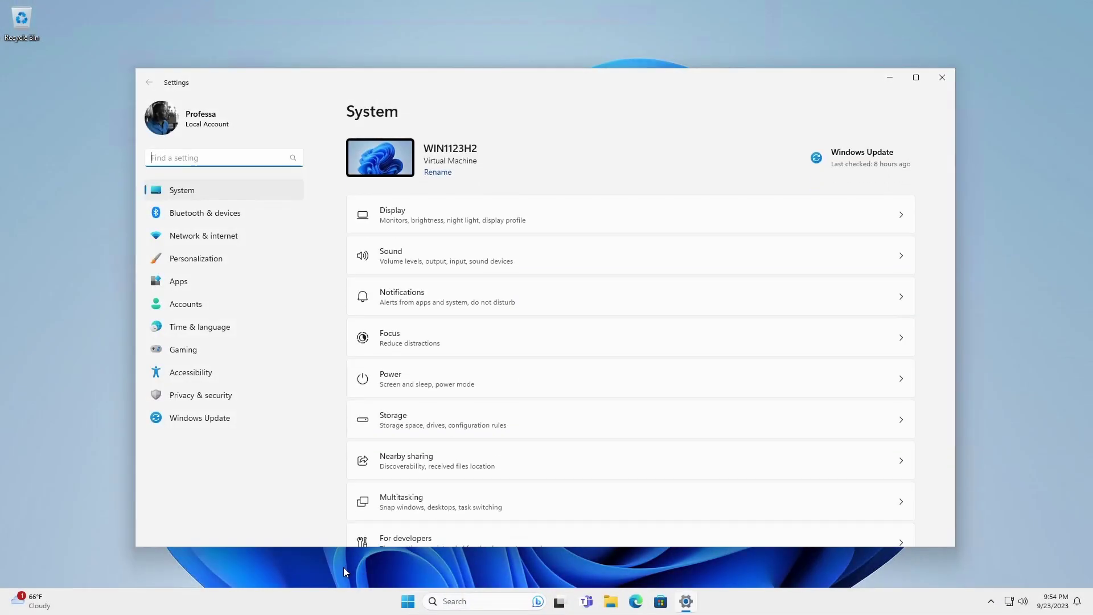
scroll(464, 467, "down", 2)
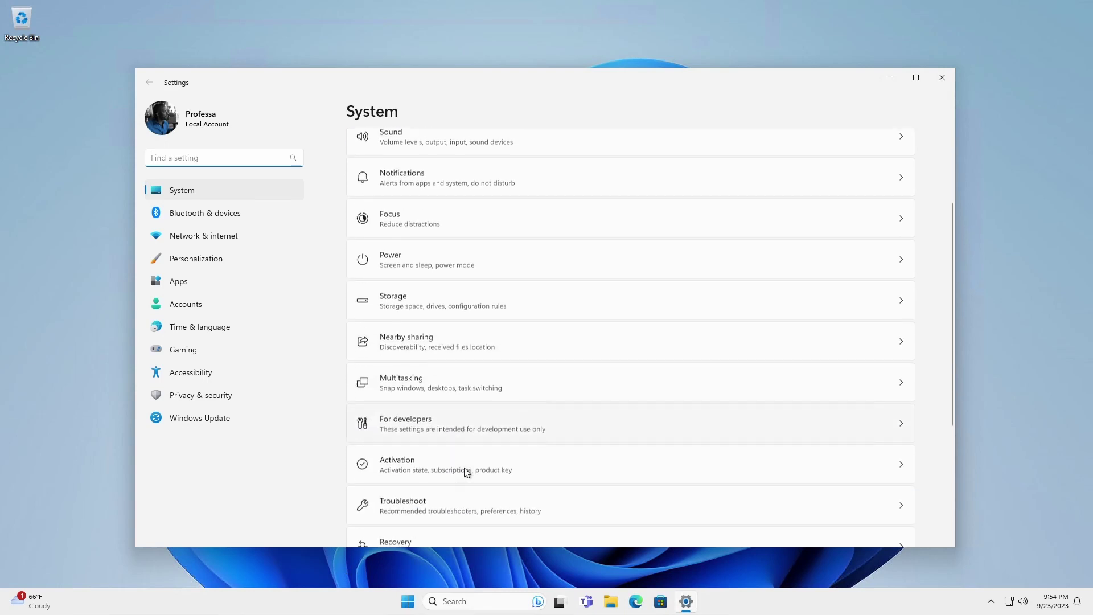
left_click(478, 427)
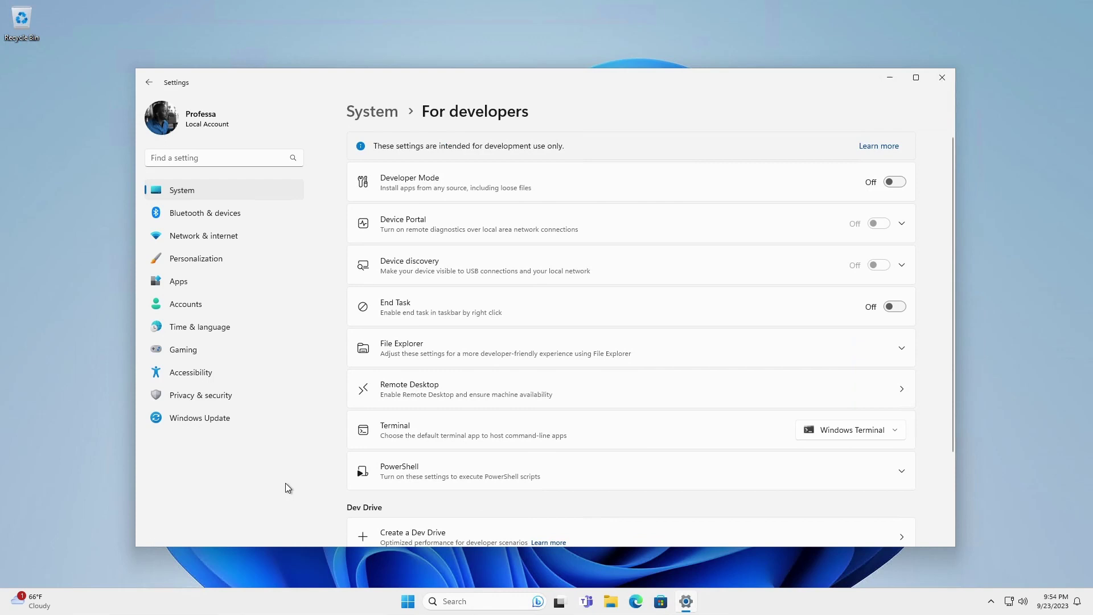
scroll(476, 412, "down", 2)
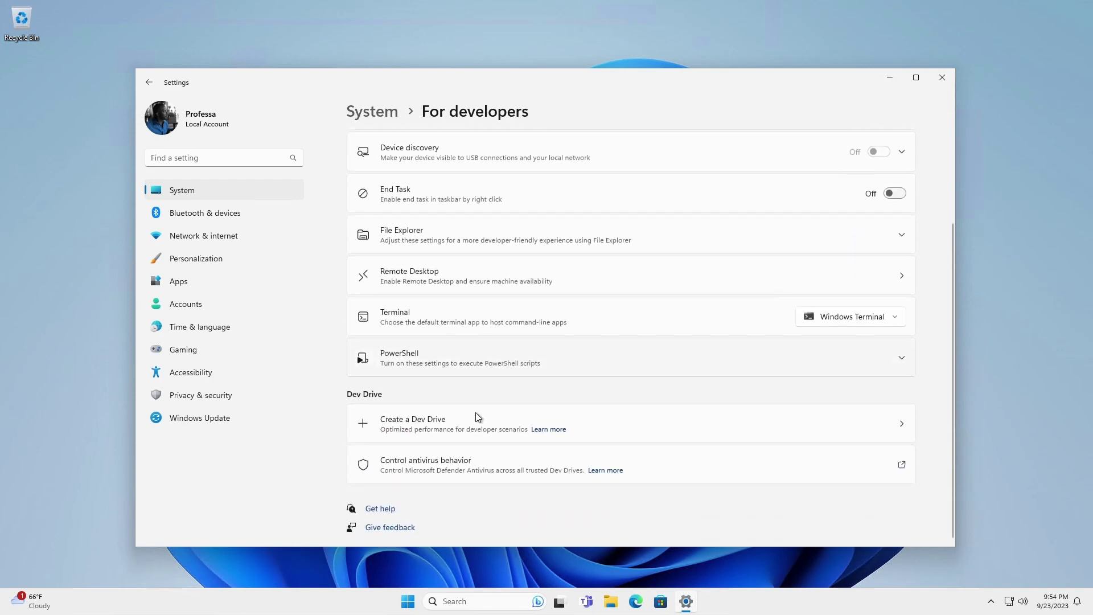
- Put Settings' Create VHD dialog beside Disk Management's Create and Attach Virtual Hard Disk dialog
left_click(514, 429)
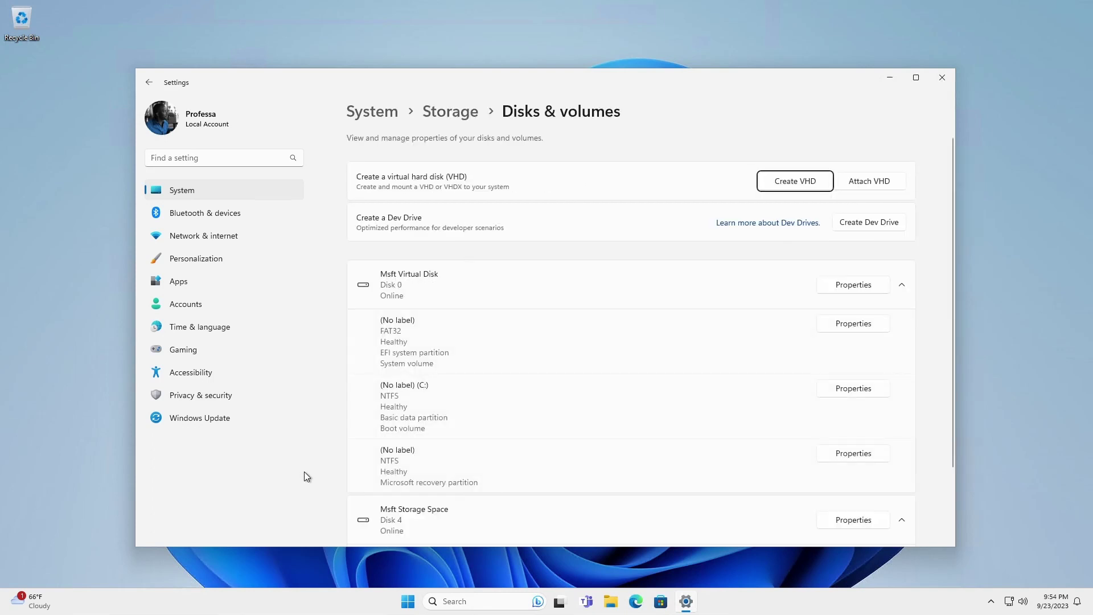
left_click(779, 188)
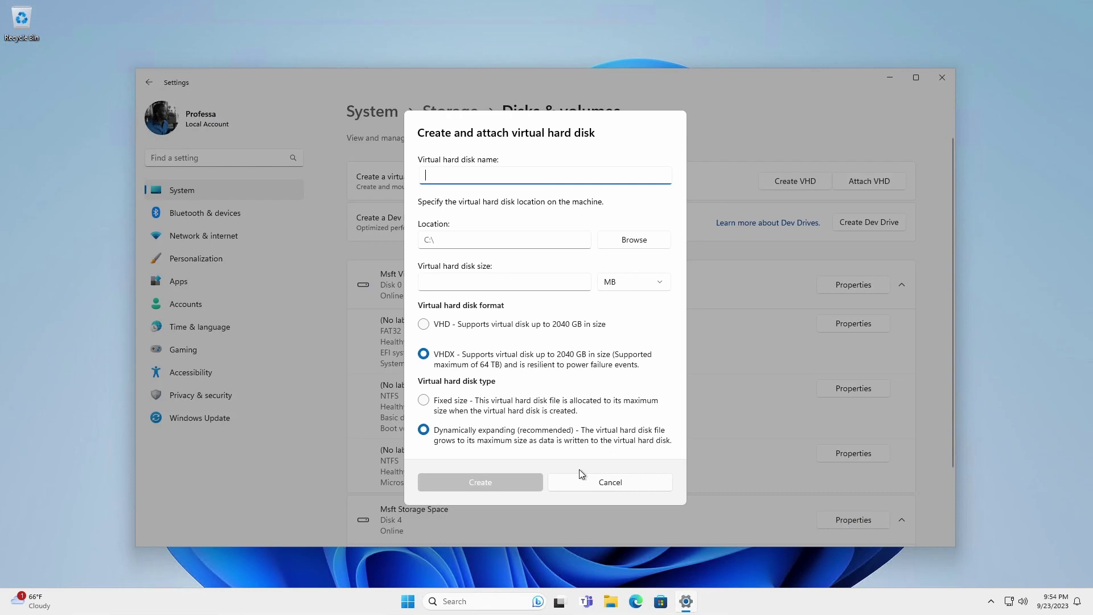
right_click(411, 603)
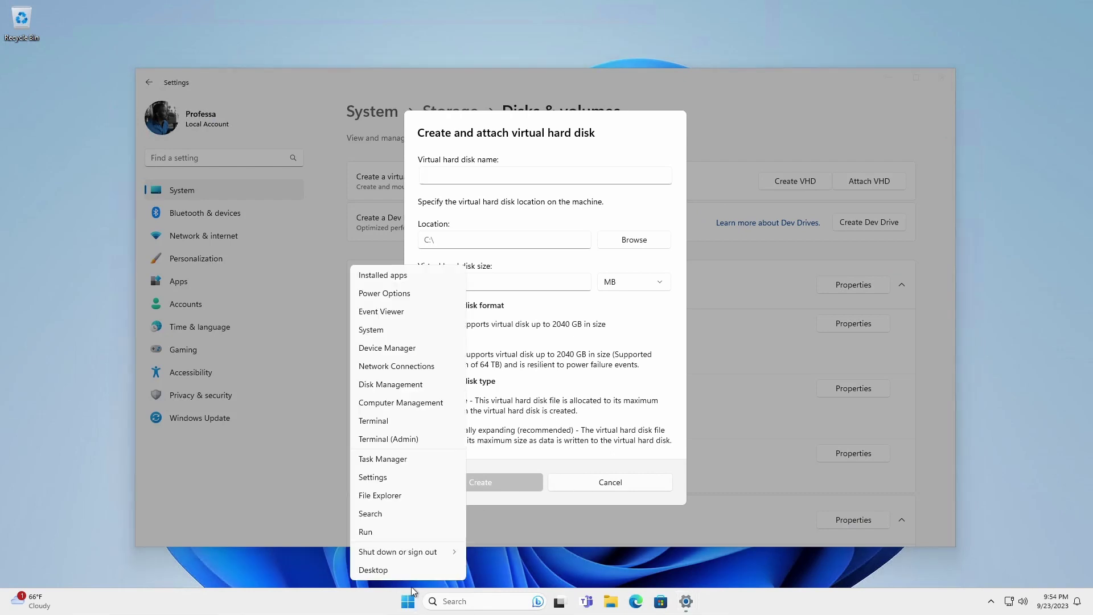
left_click(381, 384)
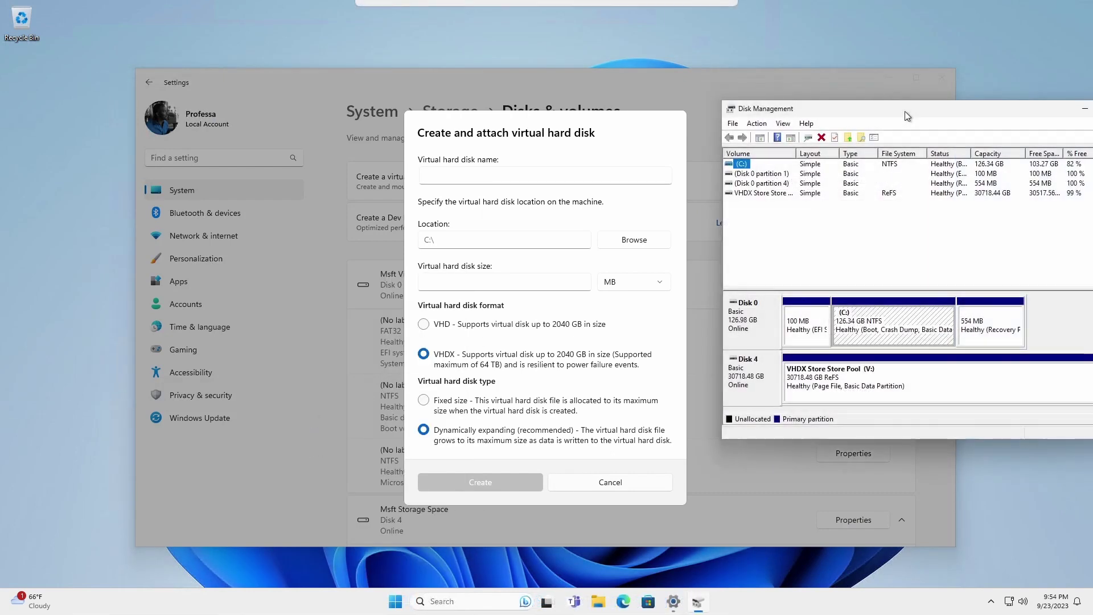
left_click(756, 124)
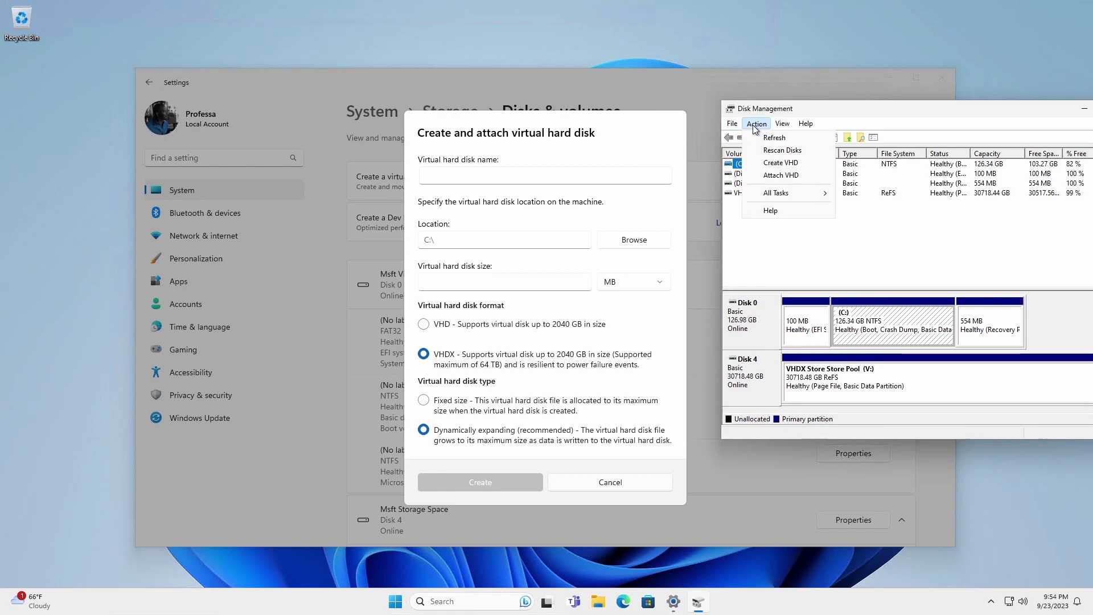
left_click(780, 162)
left_click_drag(885, 147, 237, 130)
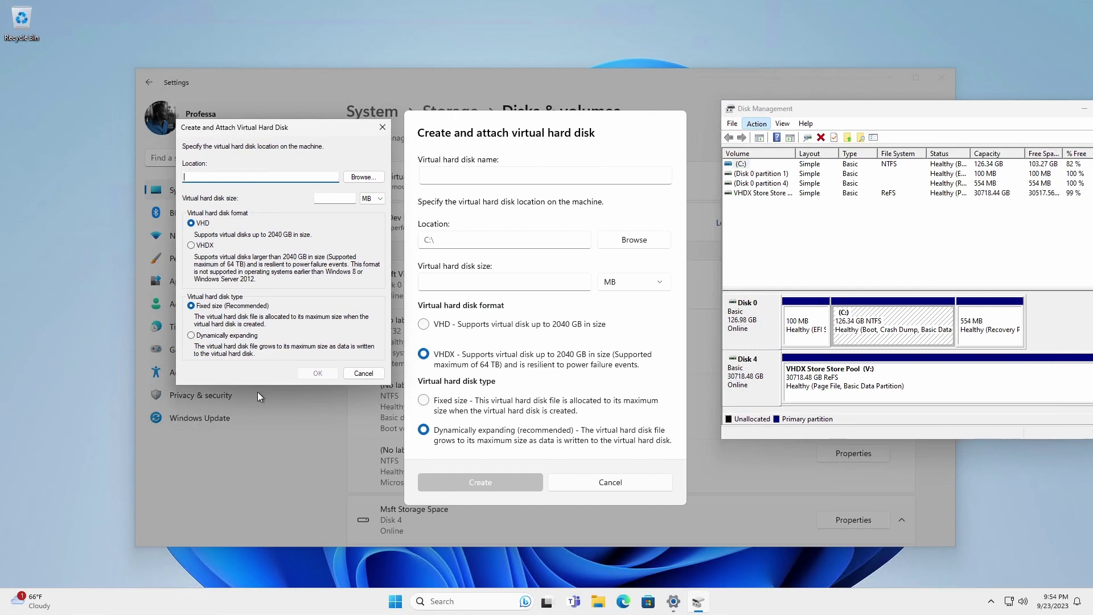
left_click(363, 373)
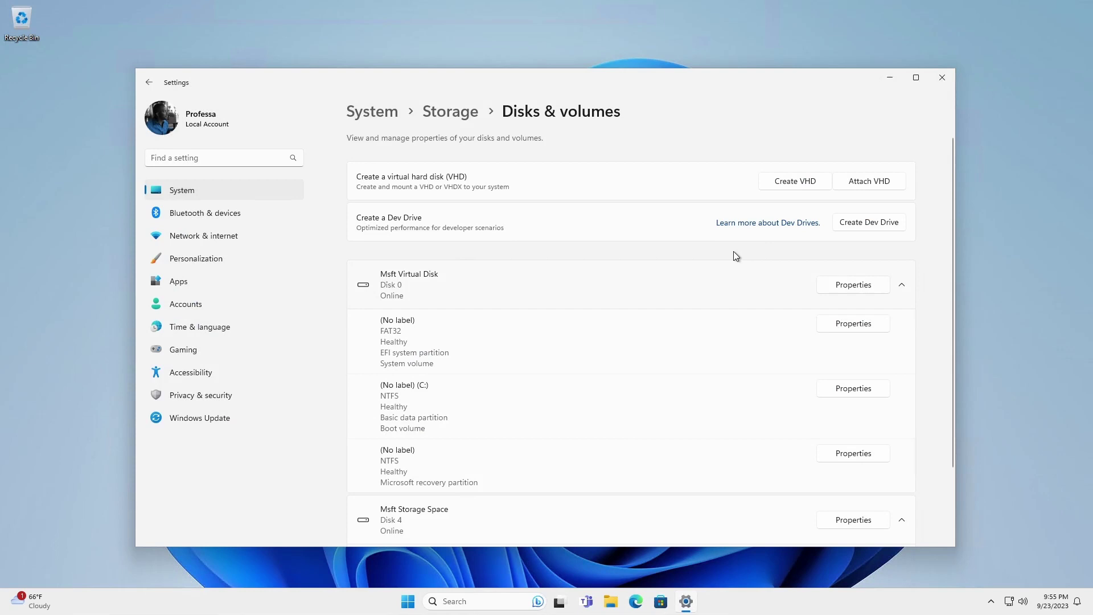
left_click(869, 220)
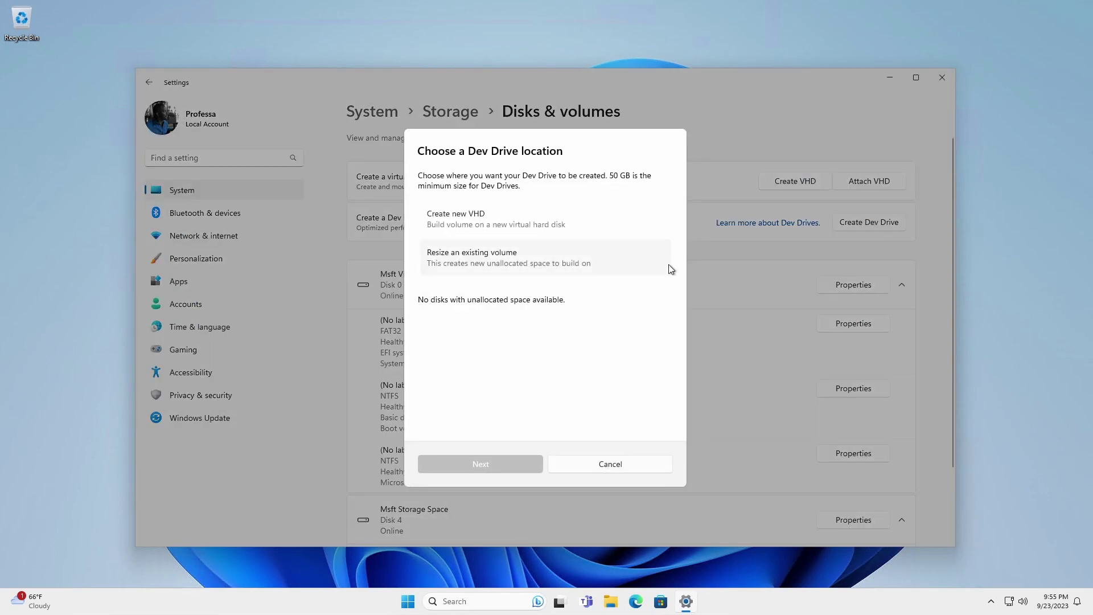
left_click(481, 222)
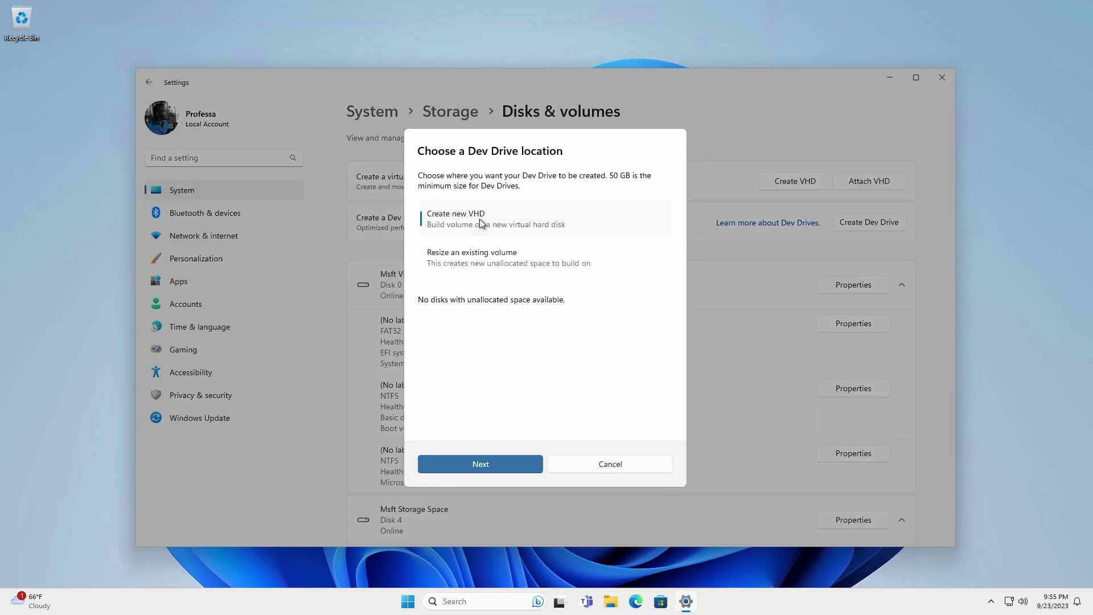
left_click(471, 463)
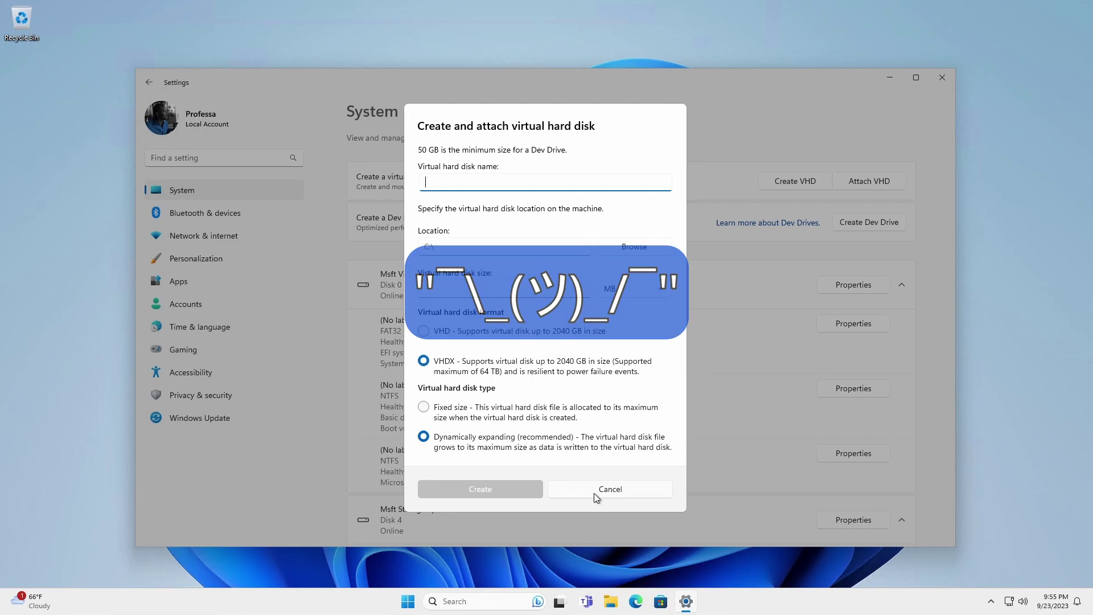
left_click(611, 490)
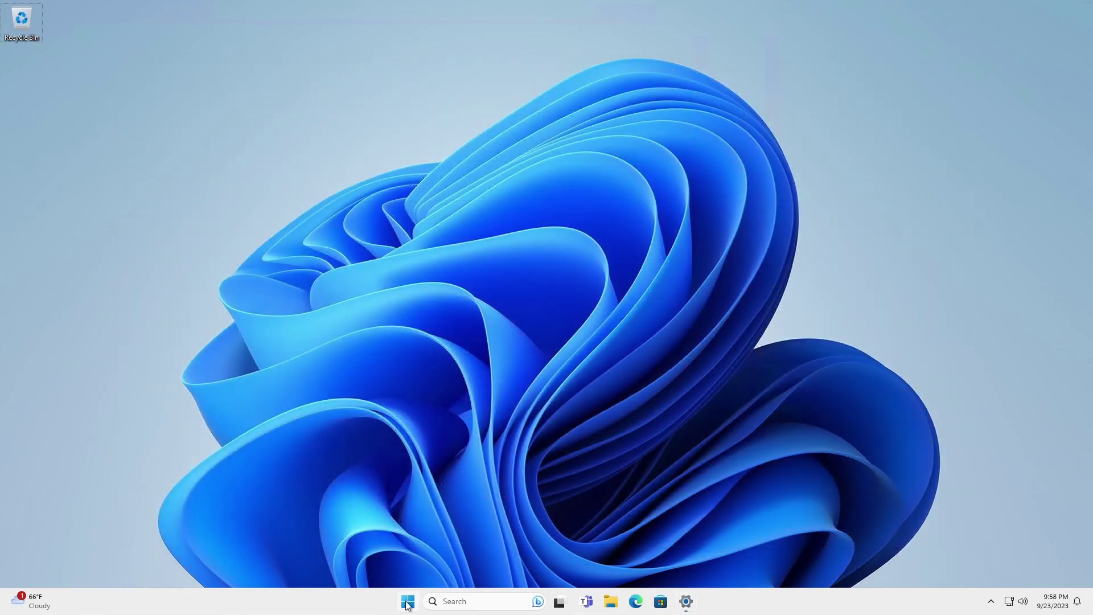
left_click(408, 602)
type("dev")
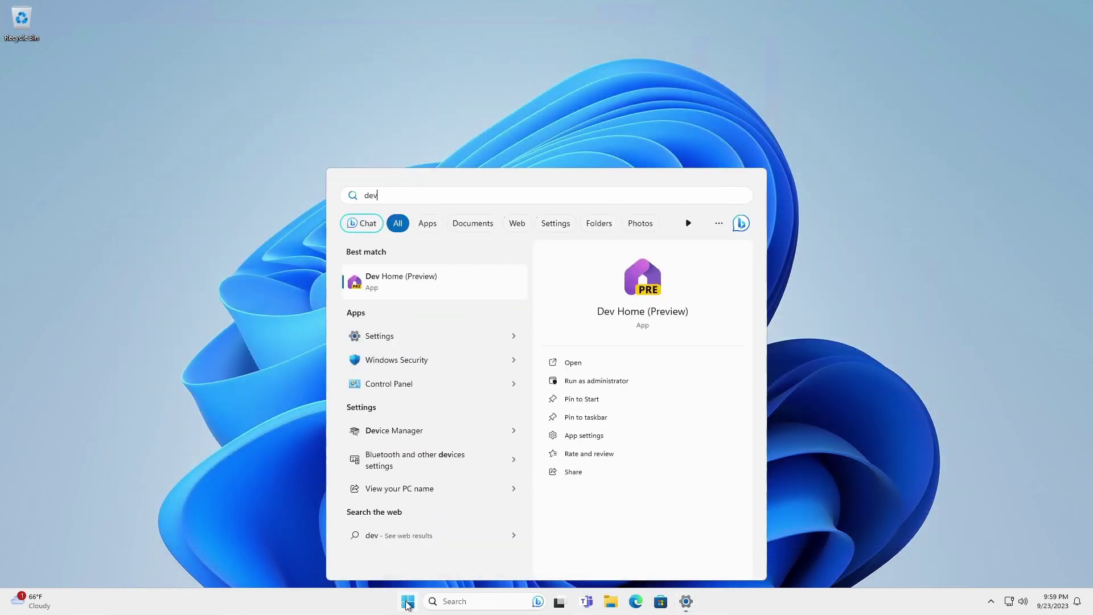
left_click(573, 363)
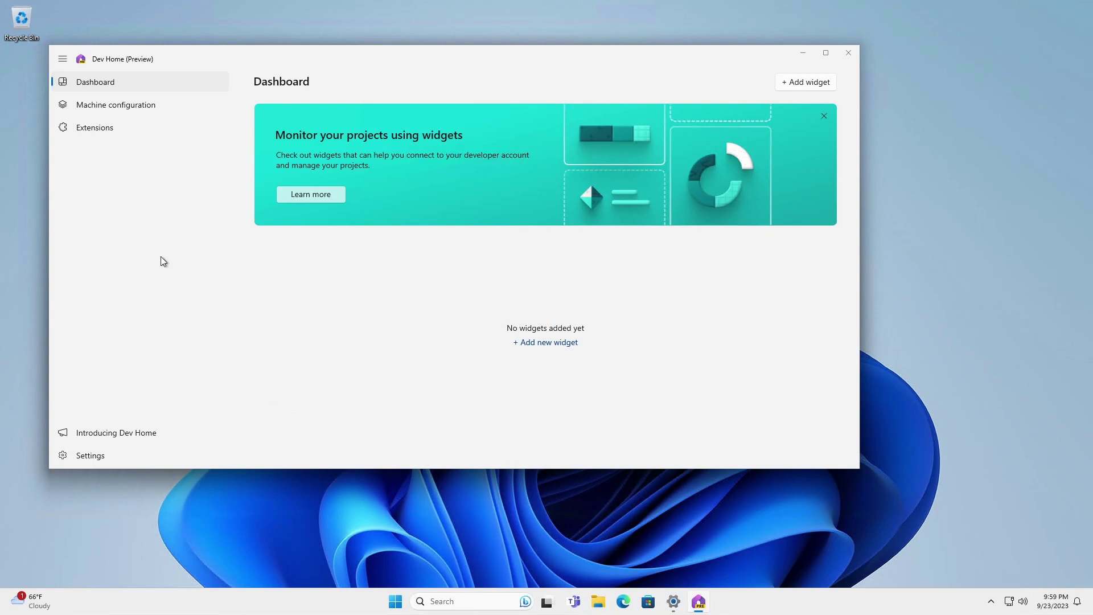
left_click(125, 104)
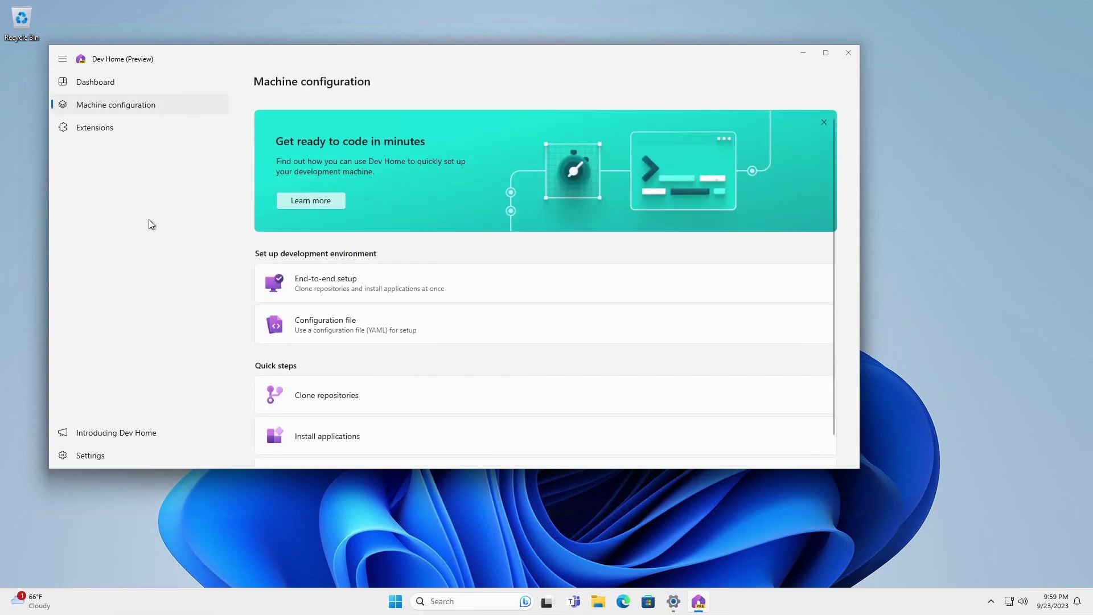
scroll(436, 313, "down", 1)
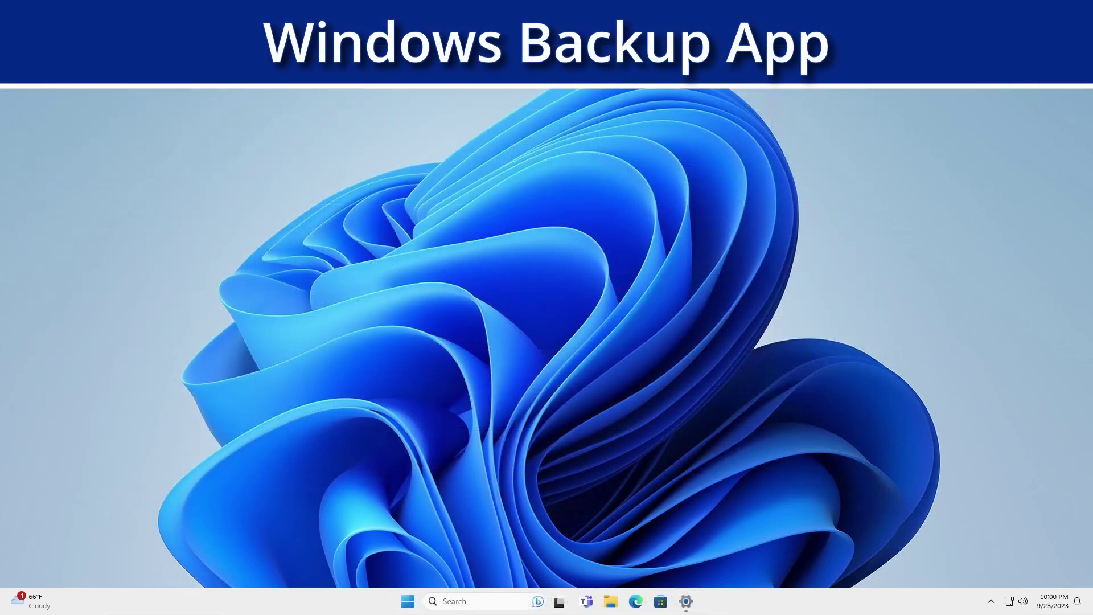
- Search 'bac' to launch Windows Backup, start Back up, then close it at sign-in
left_click(402, 605)
type("bac")
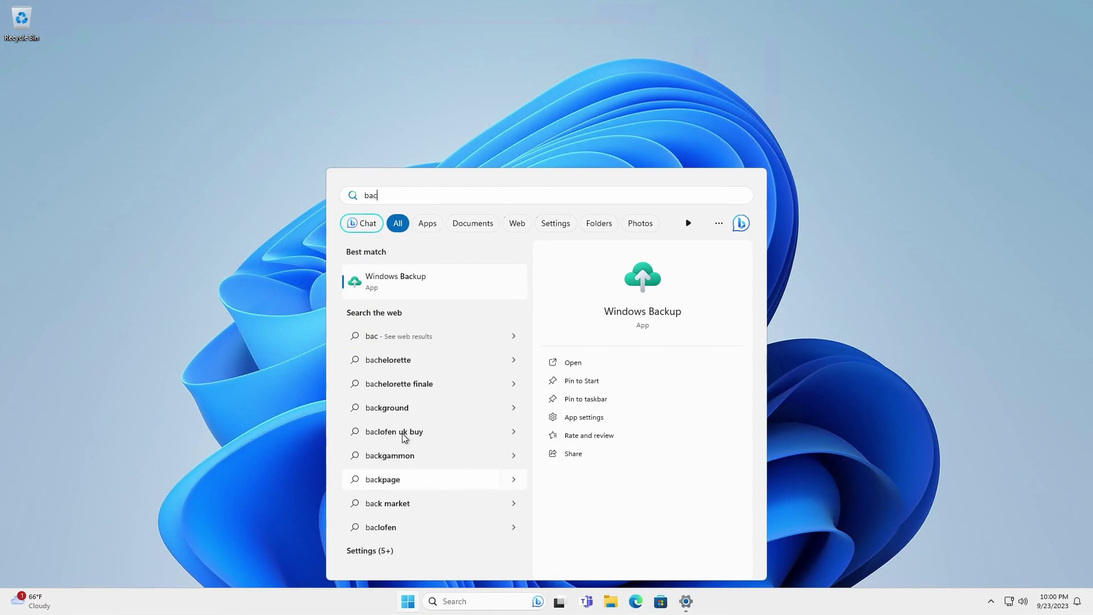
left_click(578, 363)
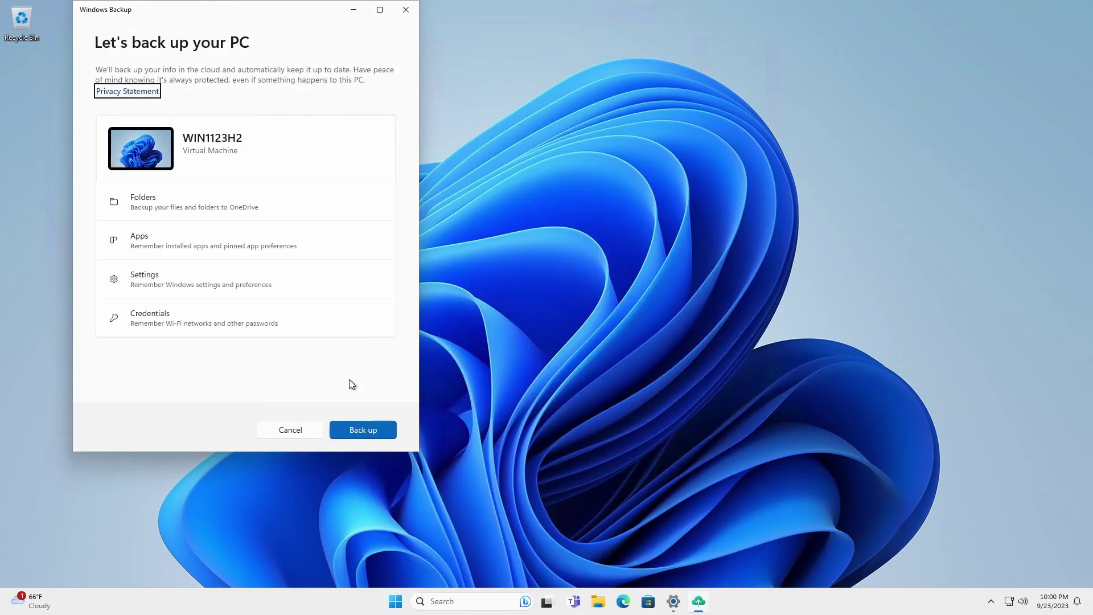
left_click(353, 430)
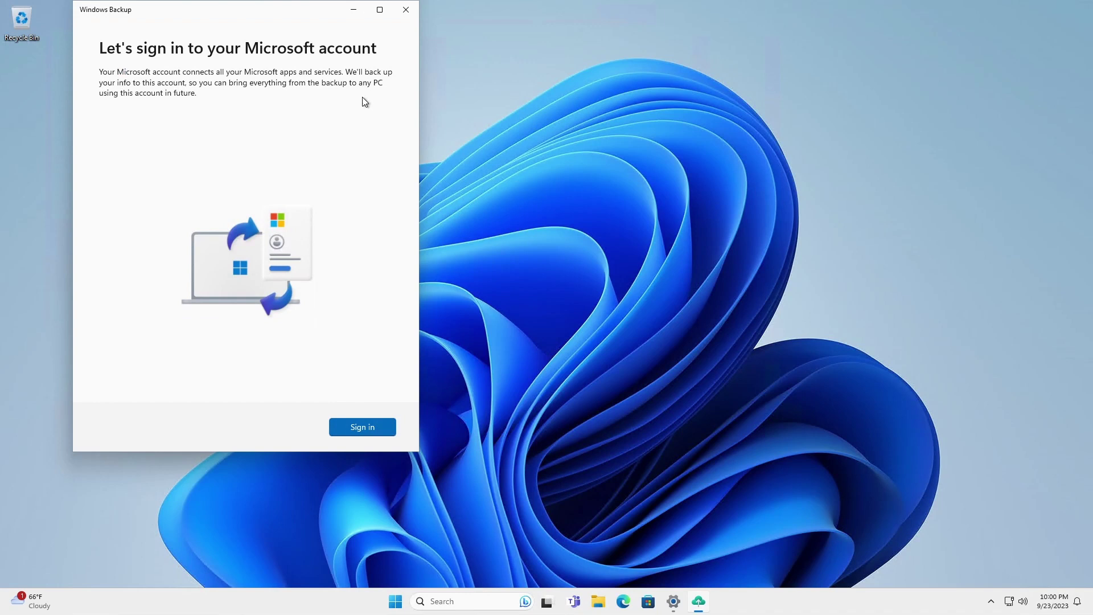
left_click(406, 11)
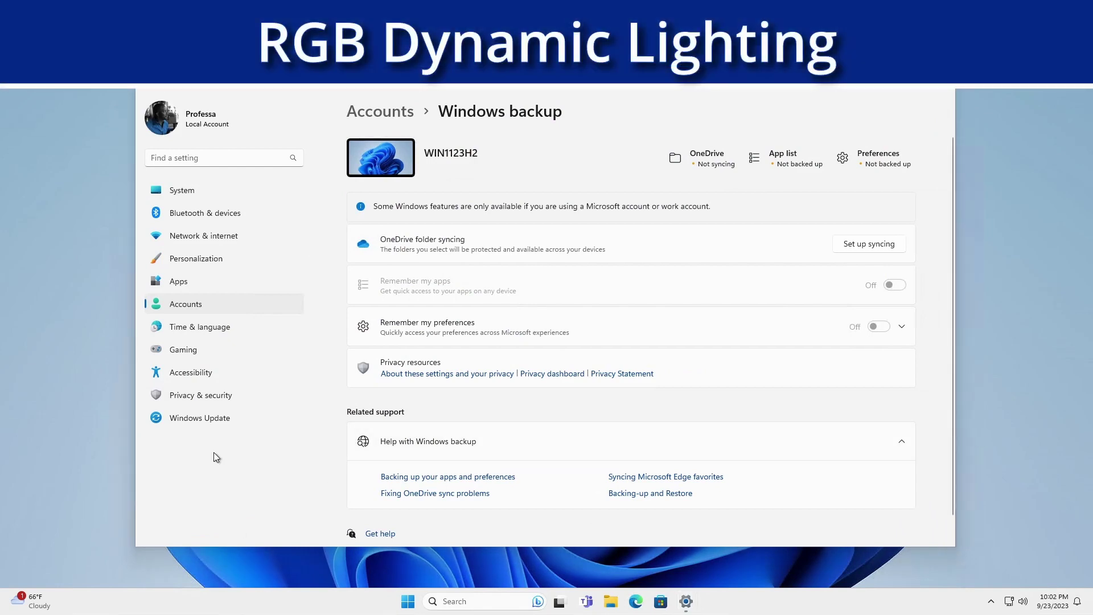
- Open Personalization, then the Dynamic Lighting page showing Dynamic Lighting on with Solid Color effects
left_click(203, 259)
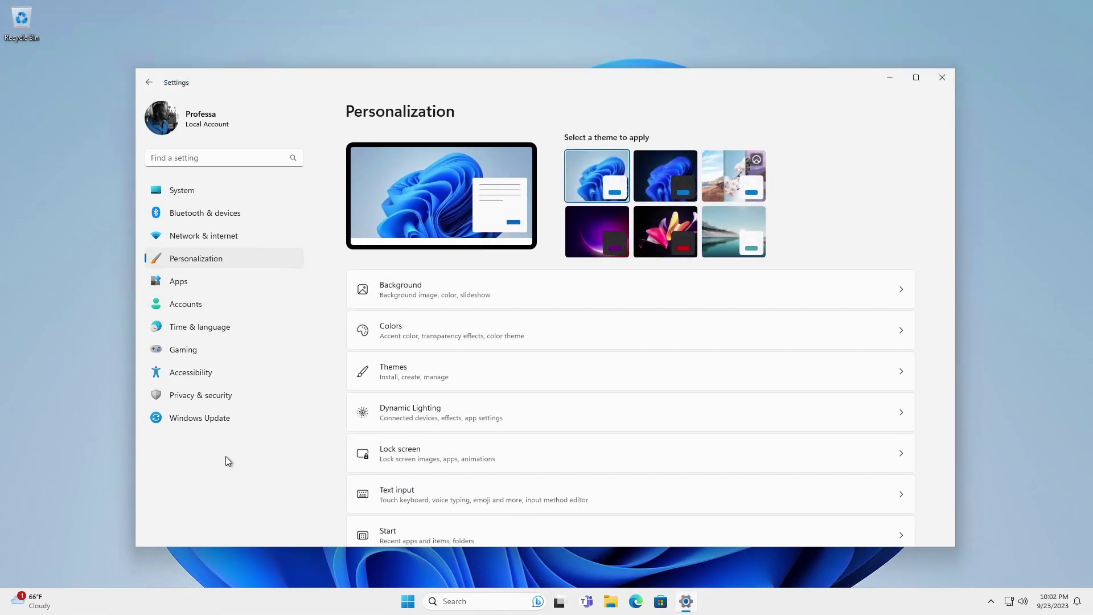
left_click(420, 413)
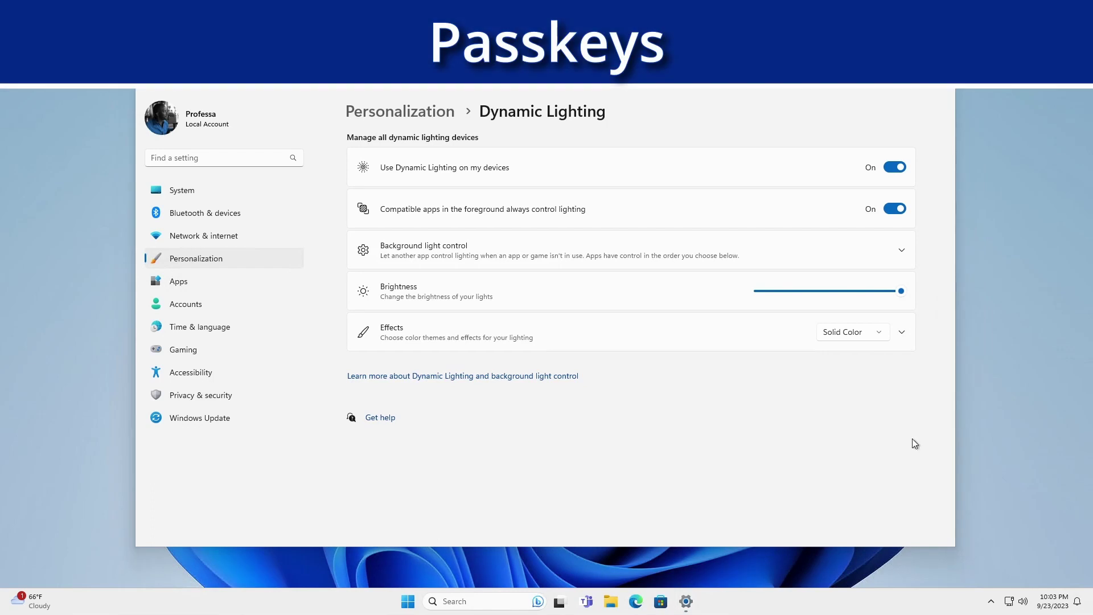
- Go to the Accounts section and open its Passkeys page
left_click(200, 306)
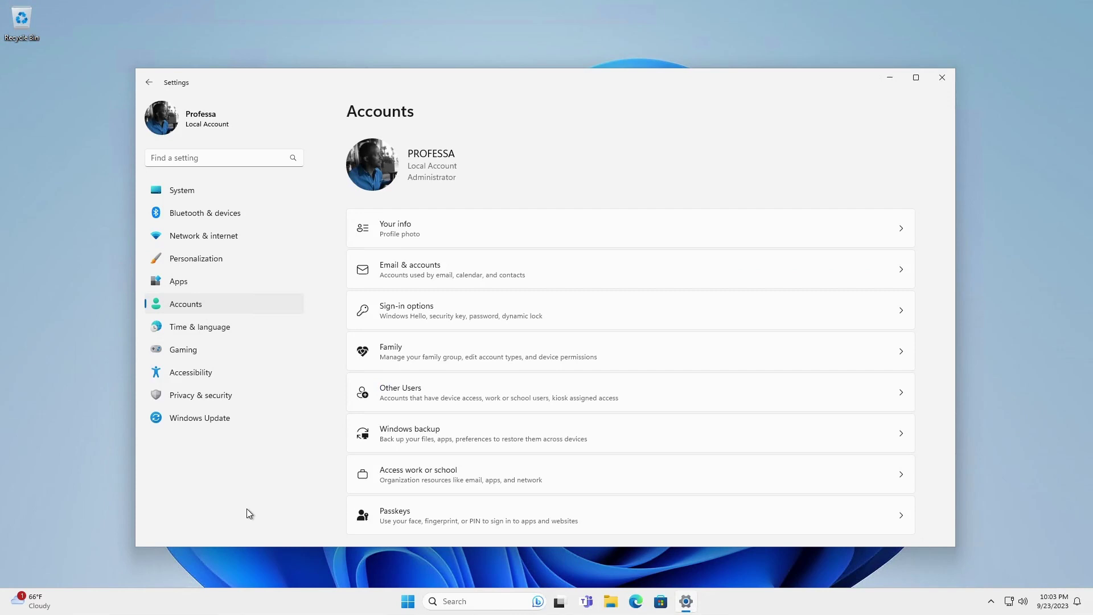
left_click(382, 510)
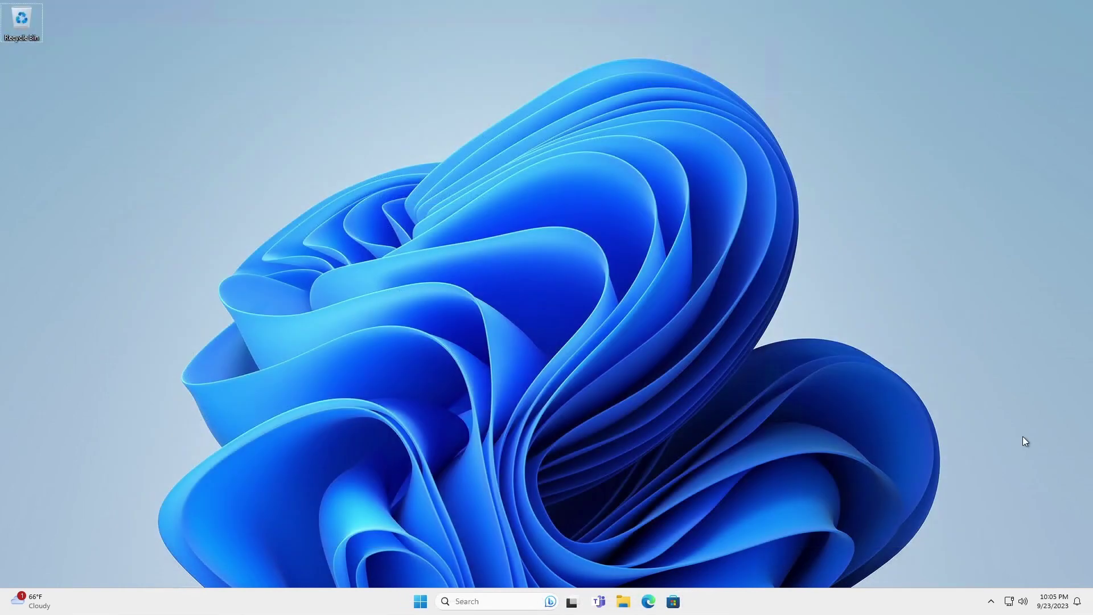
key("ctrl+super+Right")
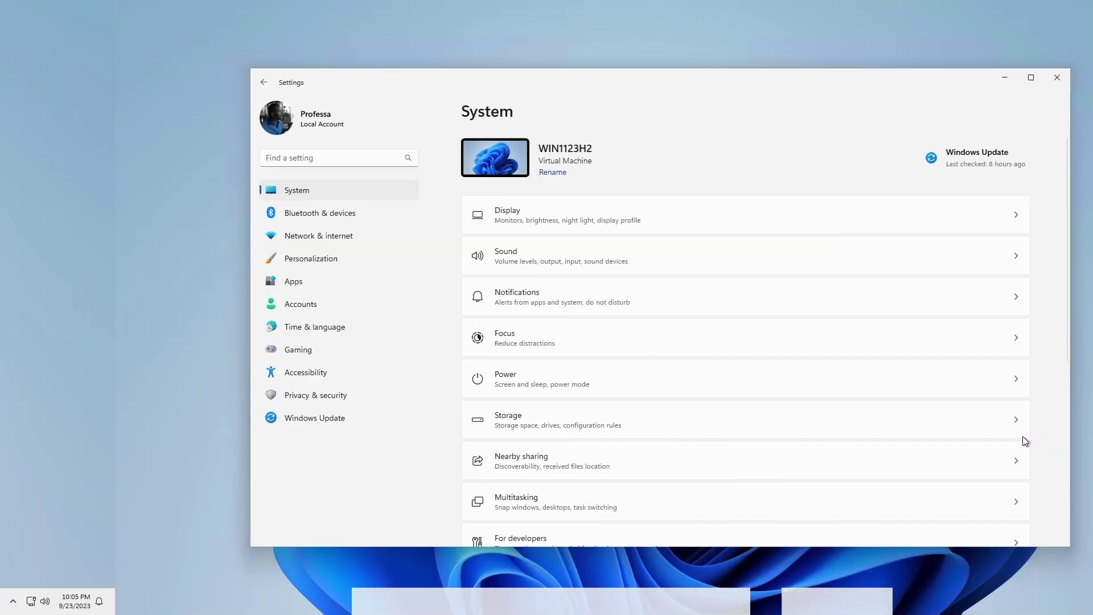
key("ctrl+super+Right")
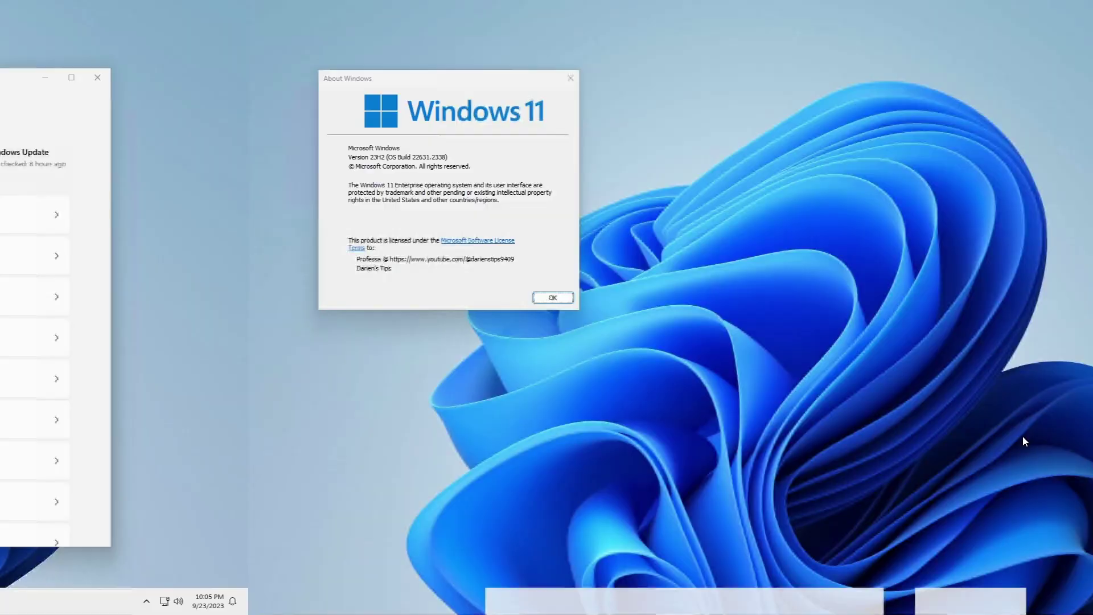
key("ctrl+super+Right")
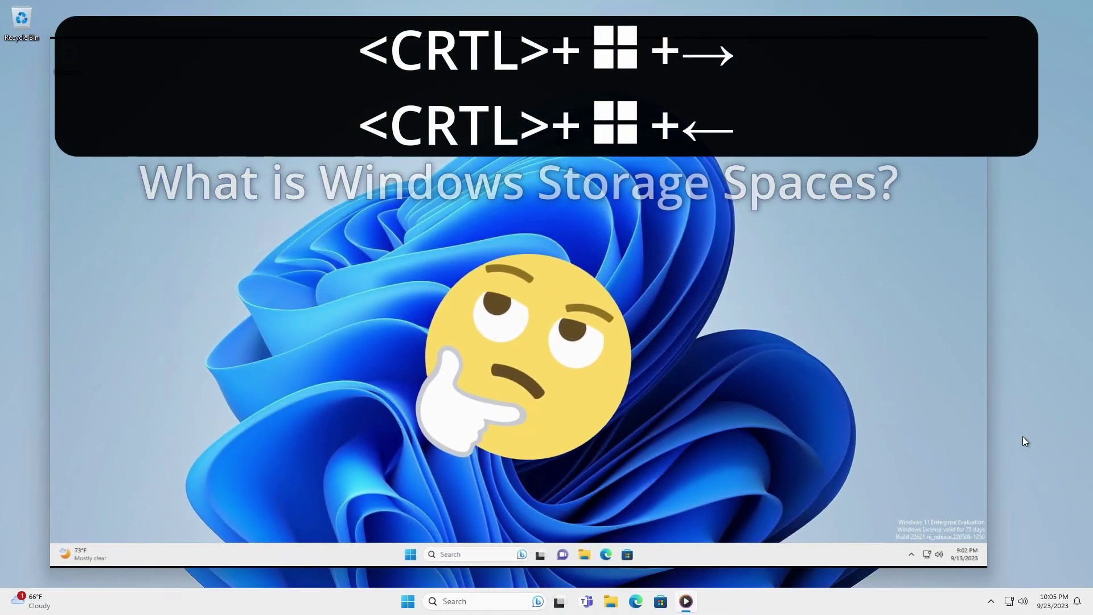
key("ctrl+super+Left")
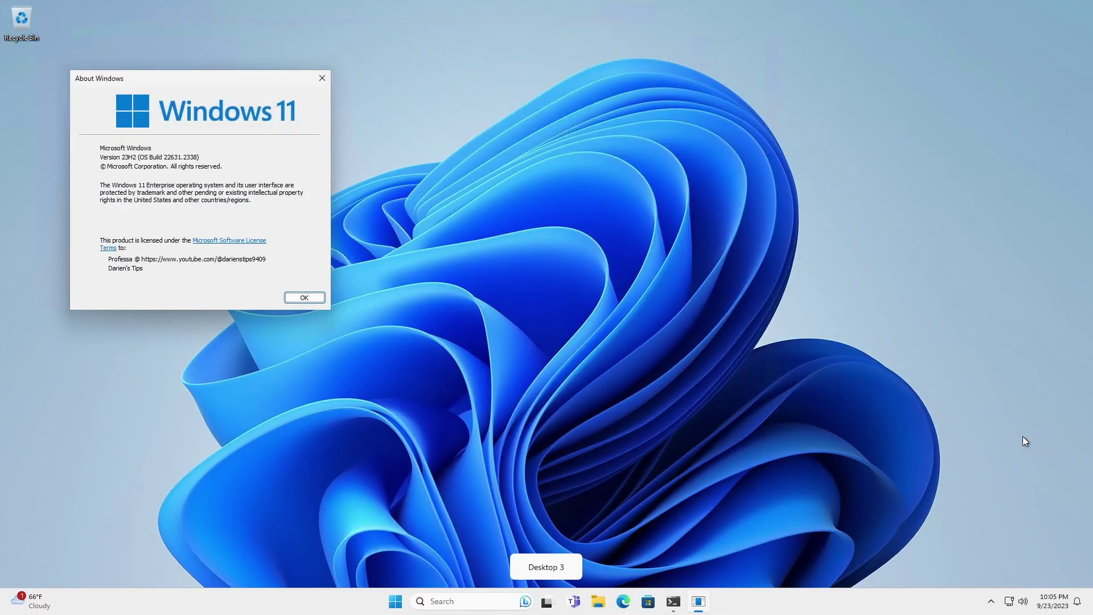
key("ctrl+super+Left")
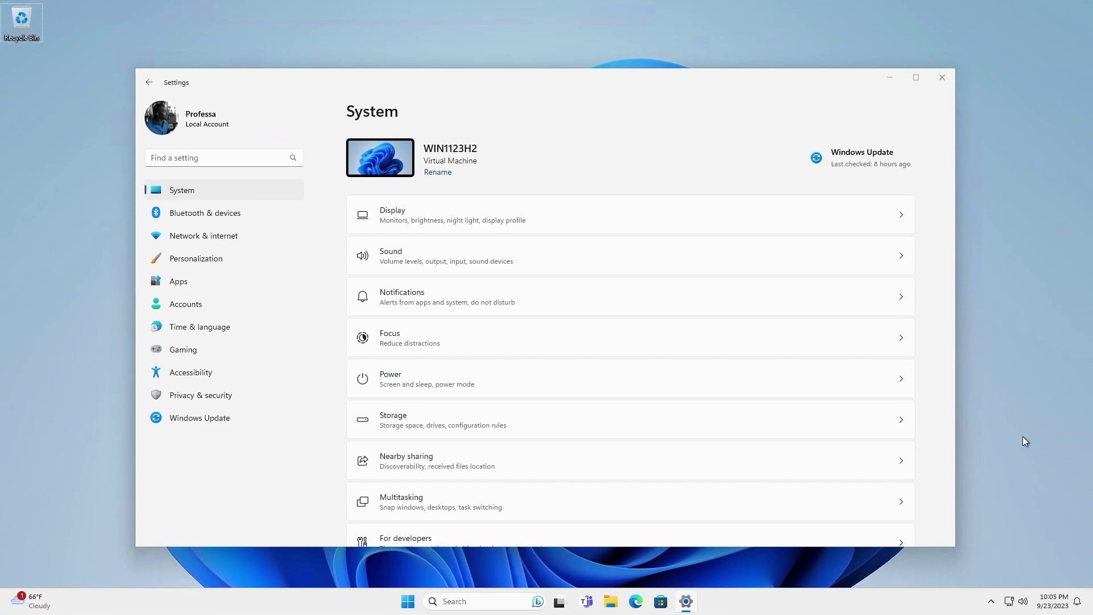
key("ctrl+super+Left")
key("ctrl+super+Right")
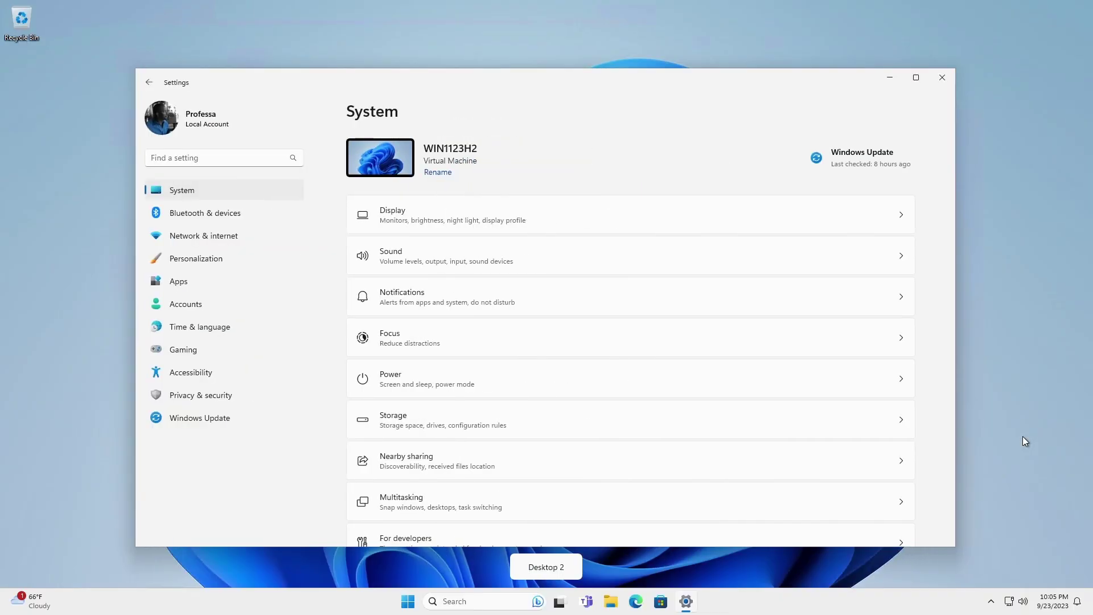
key("ctrl+super+Right")
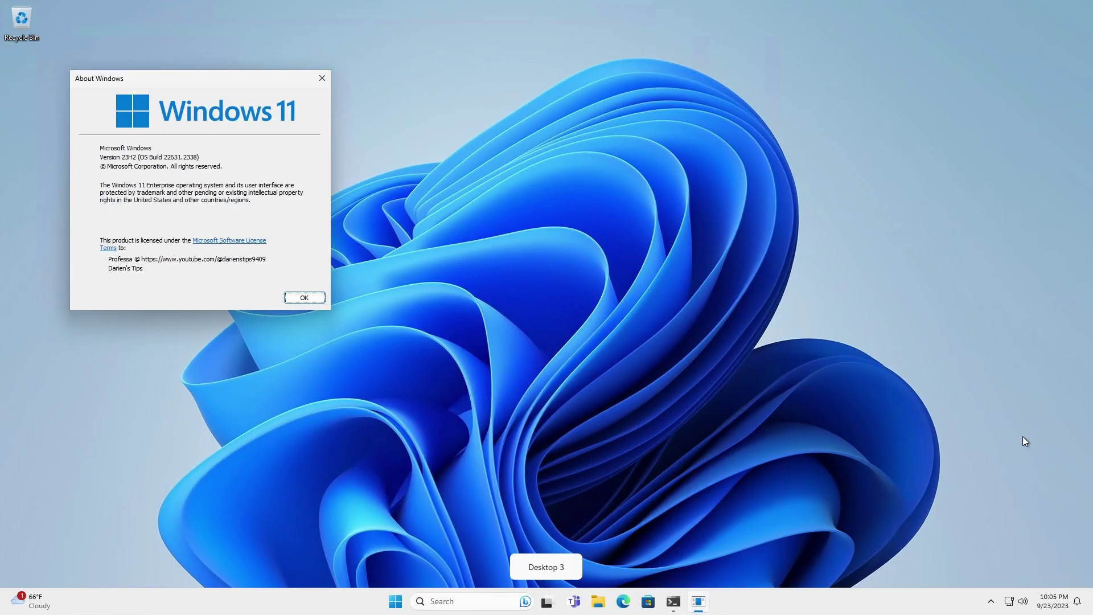
key("ctrl+super+Left")
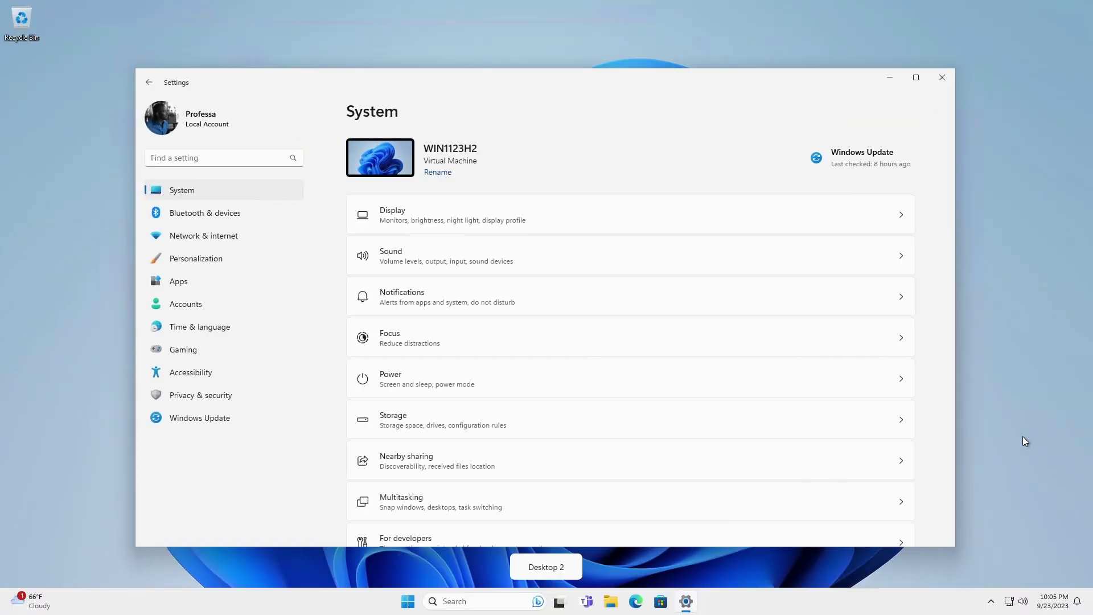
key("ctrl+super+Left")
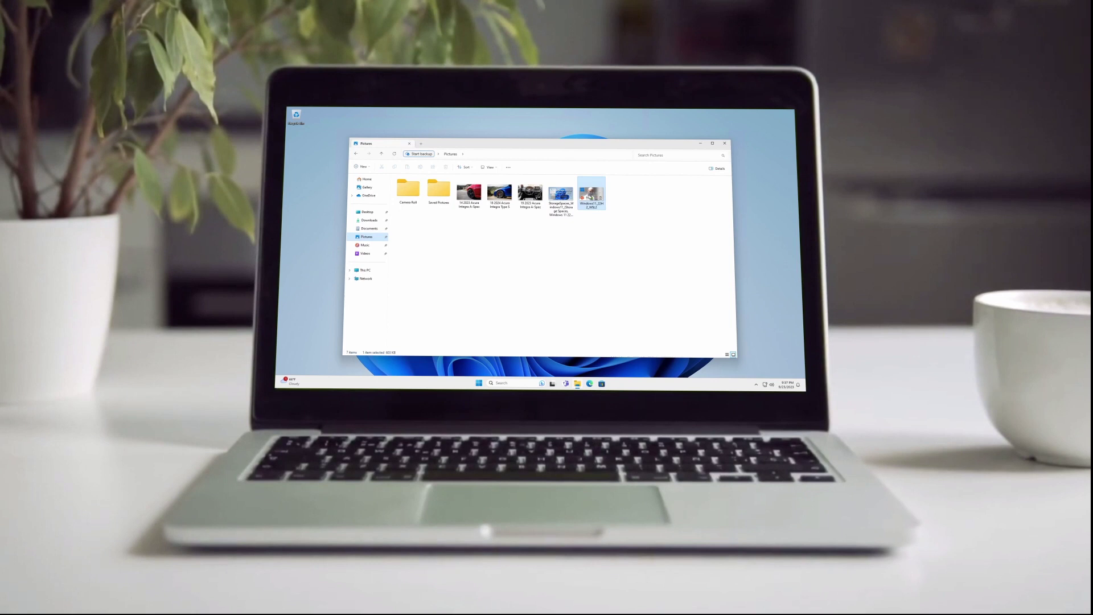
- Select the Windows11_22H2_WSL2 image to show its details, then focus the address bar
left_click(717, 168)
key("alt+d")
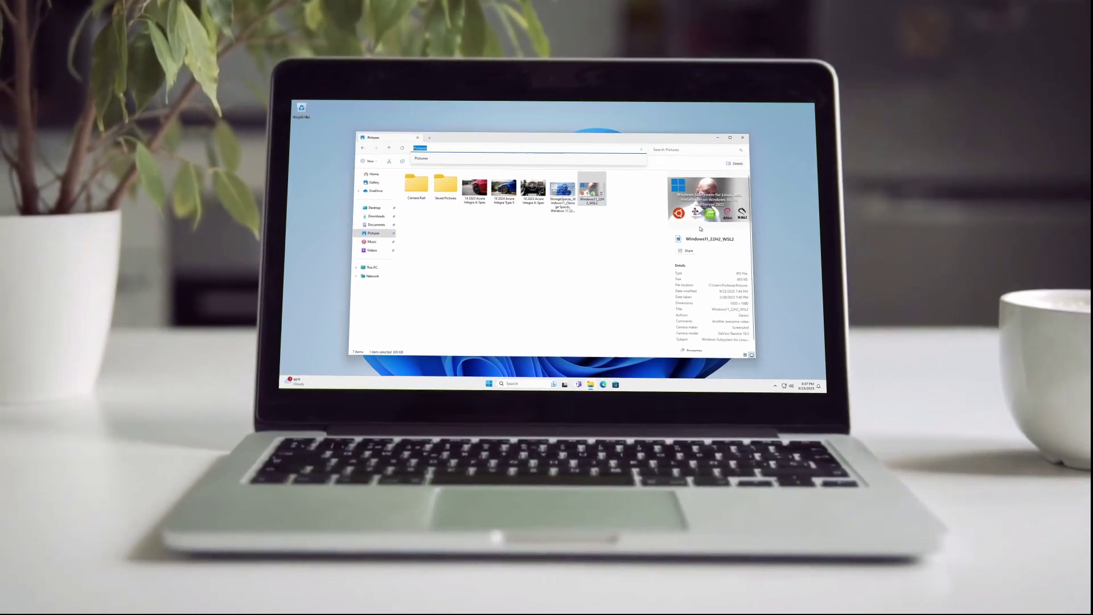